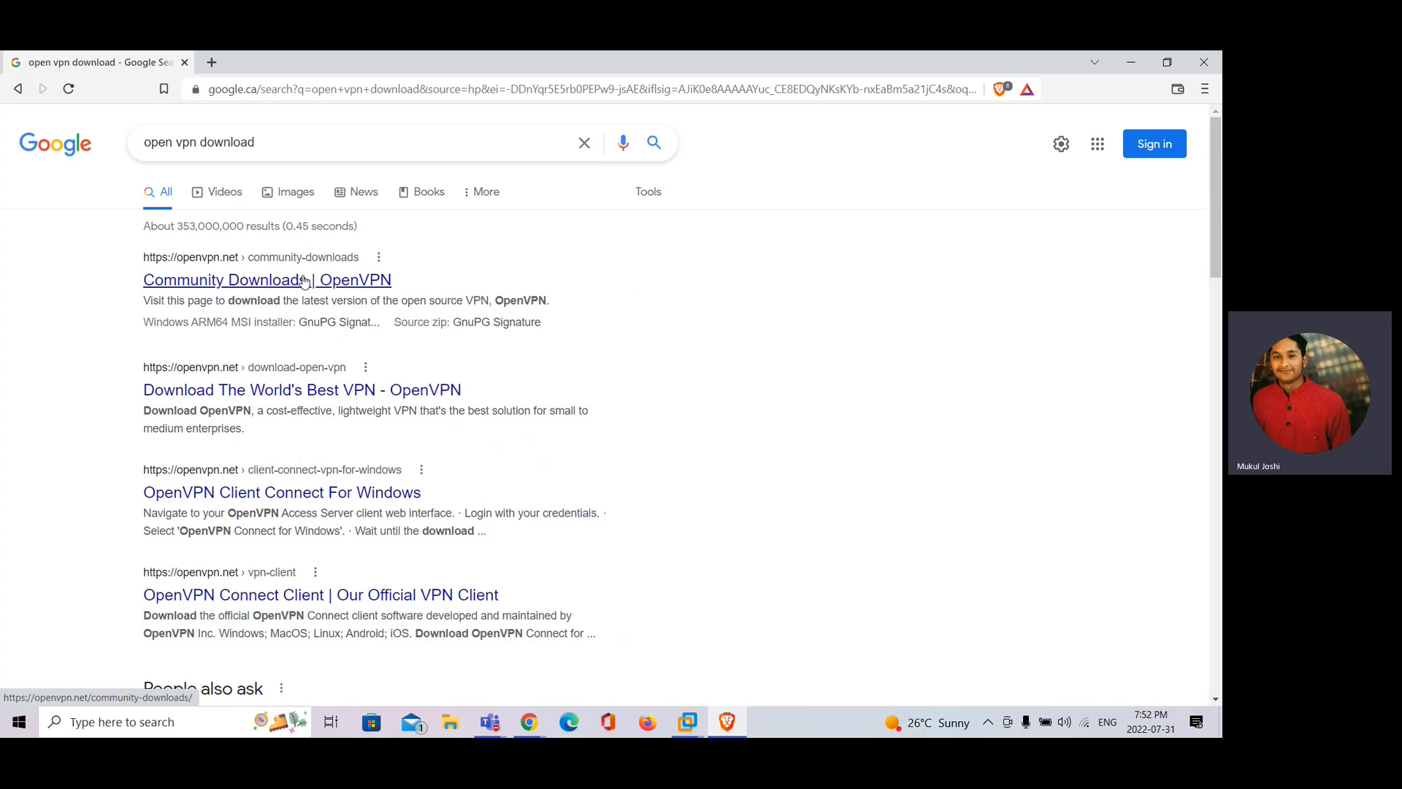
Open the 'Community Downloads | OpenVPN' result from the 'open vpn download' search
left_click(304, 281)
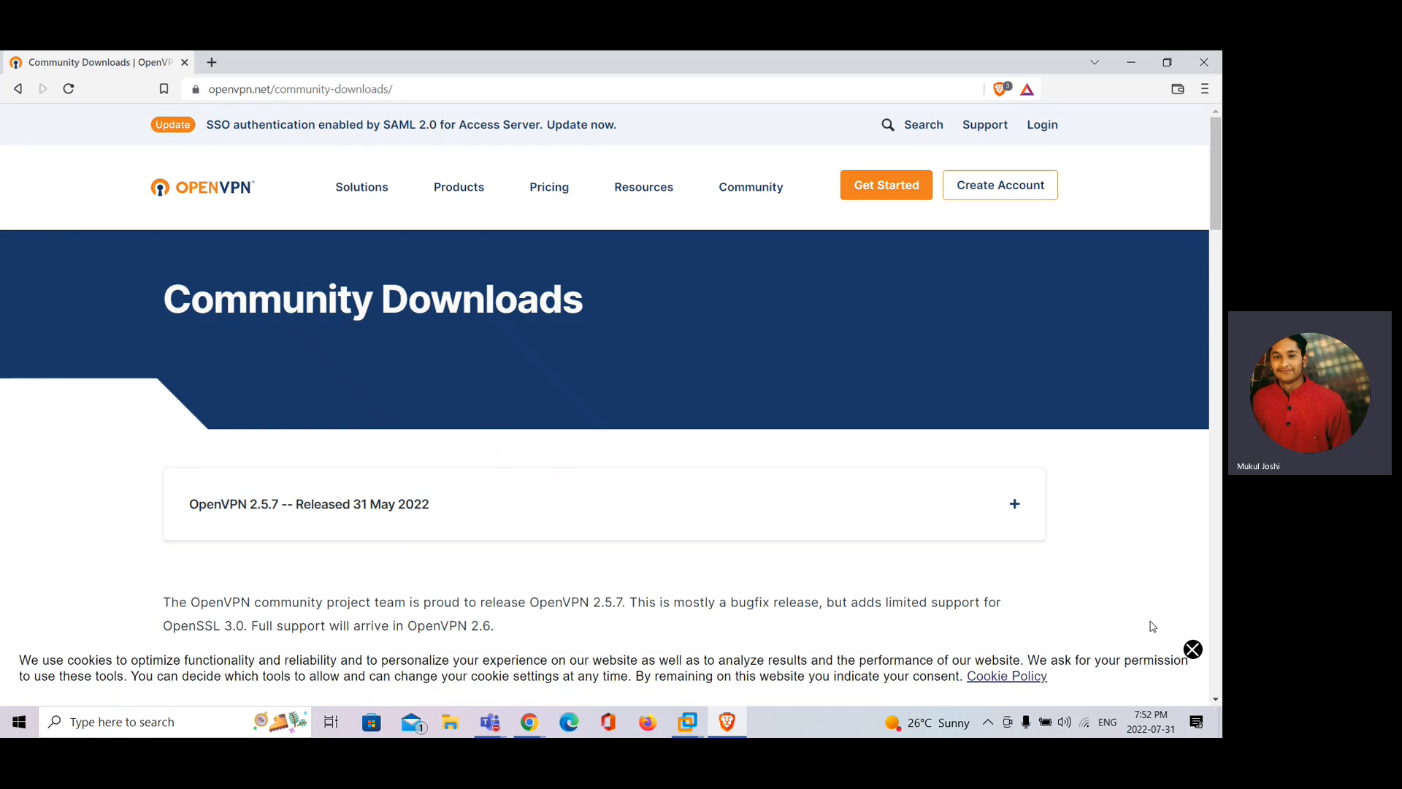
Close the cookie banner and scroll to the OpenVPN 2.5.7 installer table
left_click(1193, 649)
scroll(1001, 361, "down", 3)
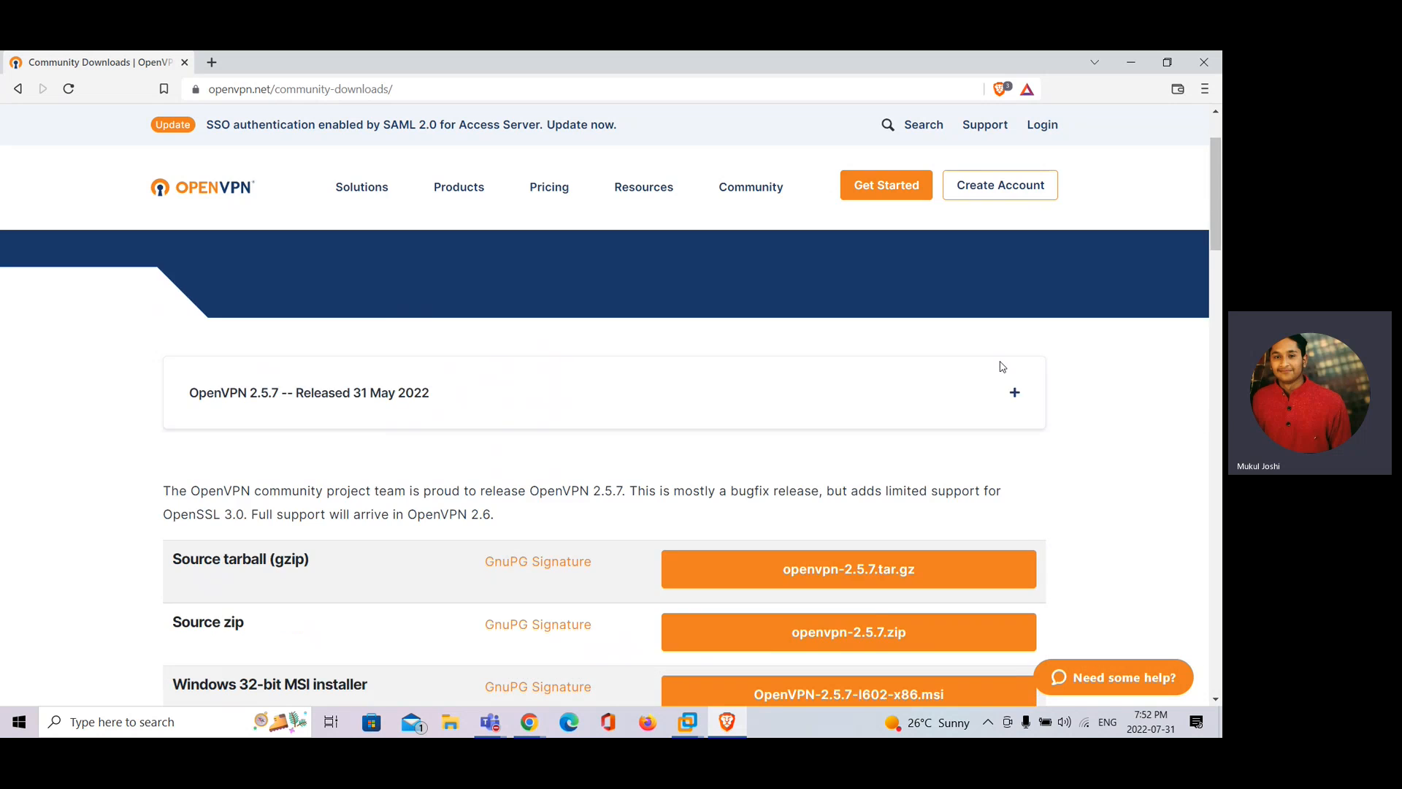
scroll(1001, 360, "down", 2)
scroll(1033, 551, "up", 1)
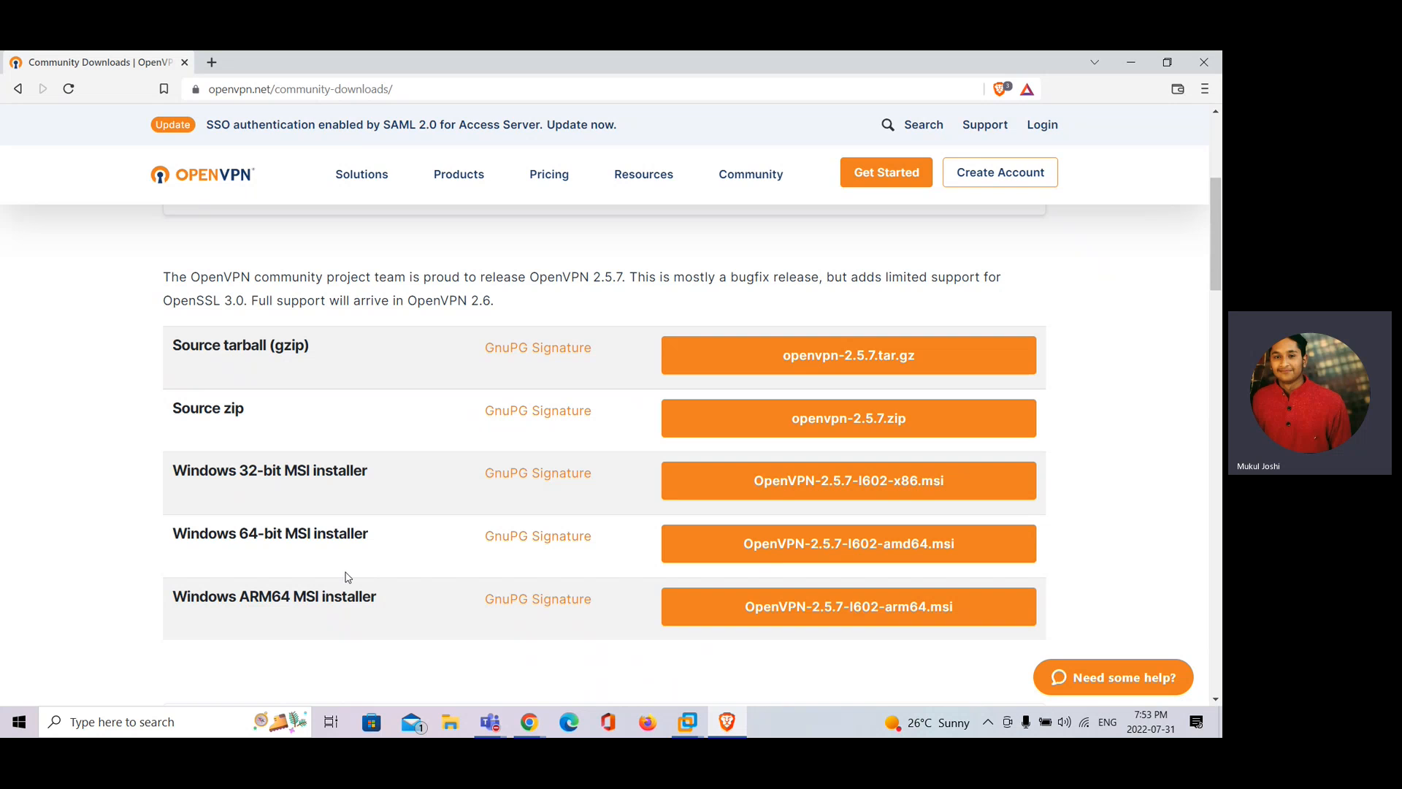
Save the OpenVPN-2.5.7-I602-amd64 MSI installer to the Desktop and run it
left_click(861, 544)
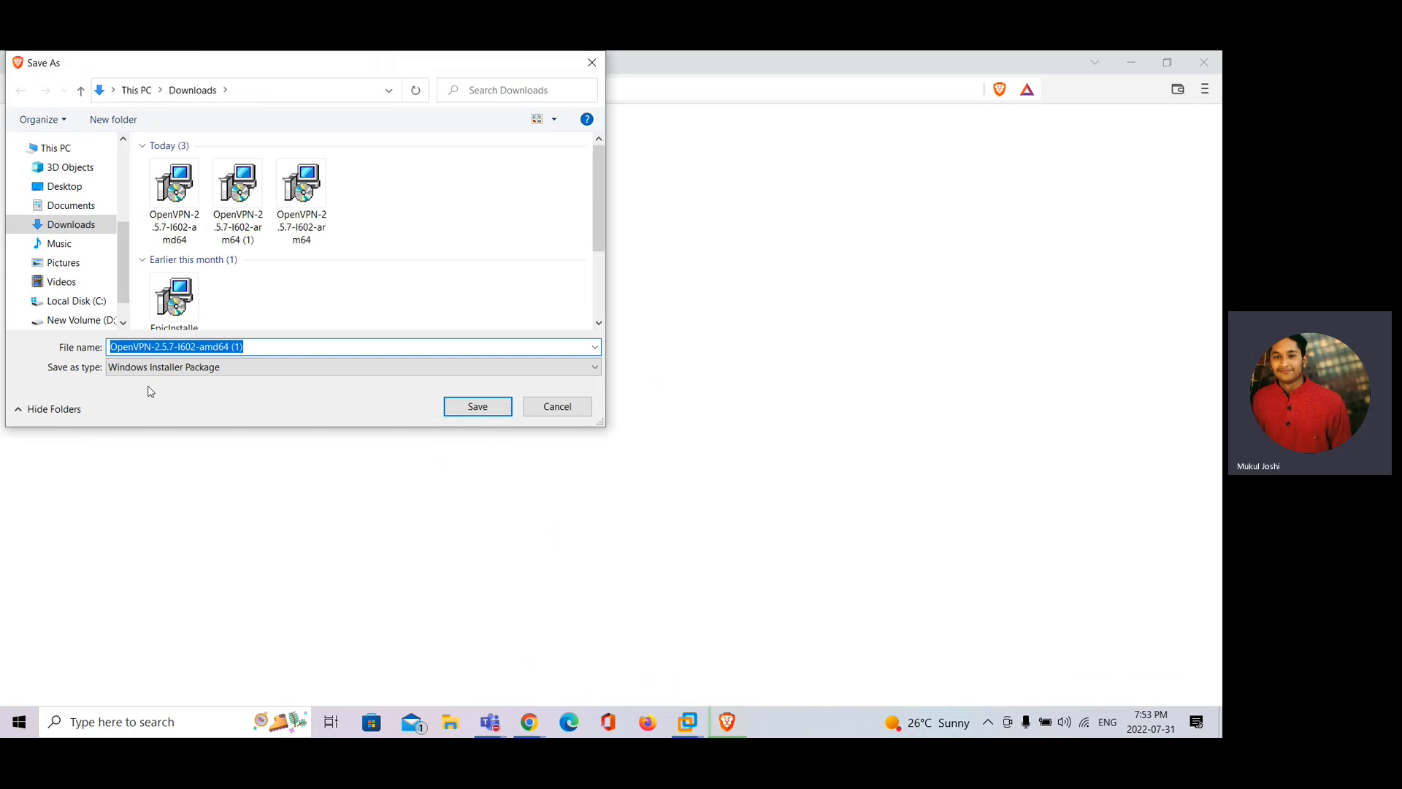
left_click(82, 191)
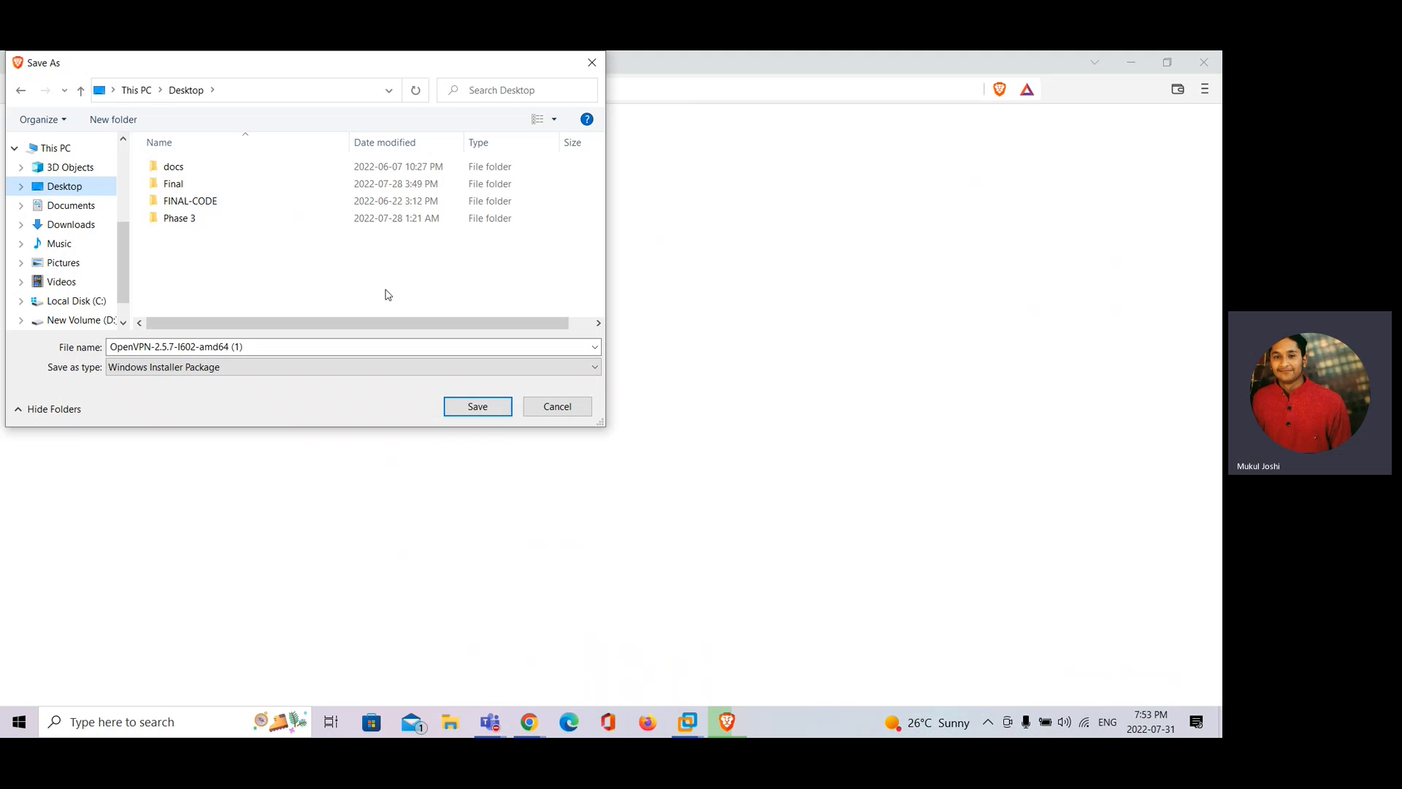
left_click(479, 407)
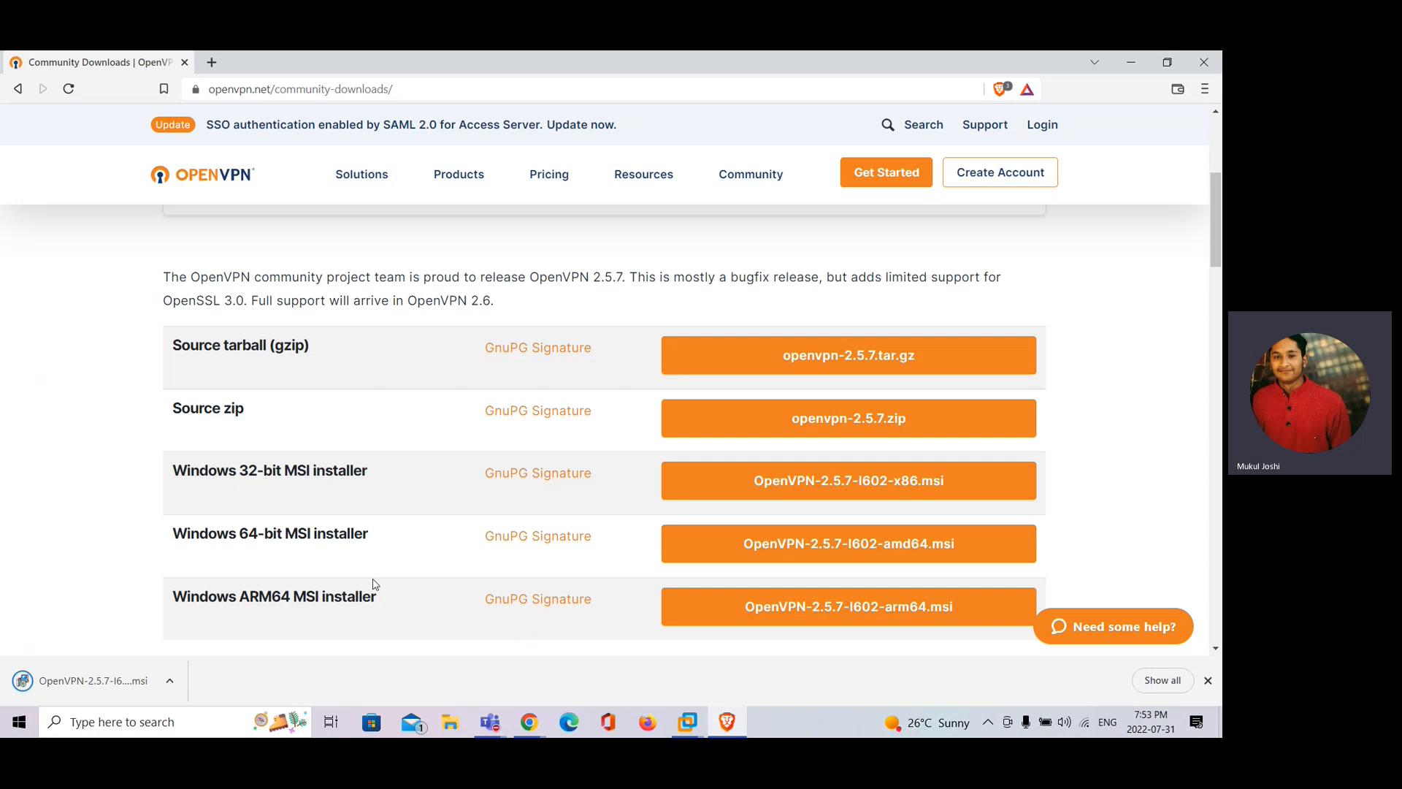
left_click(87, 686)
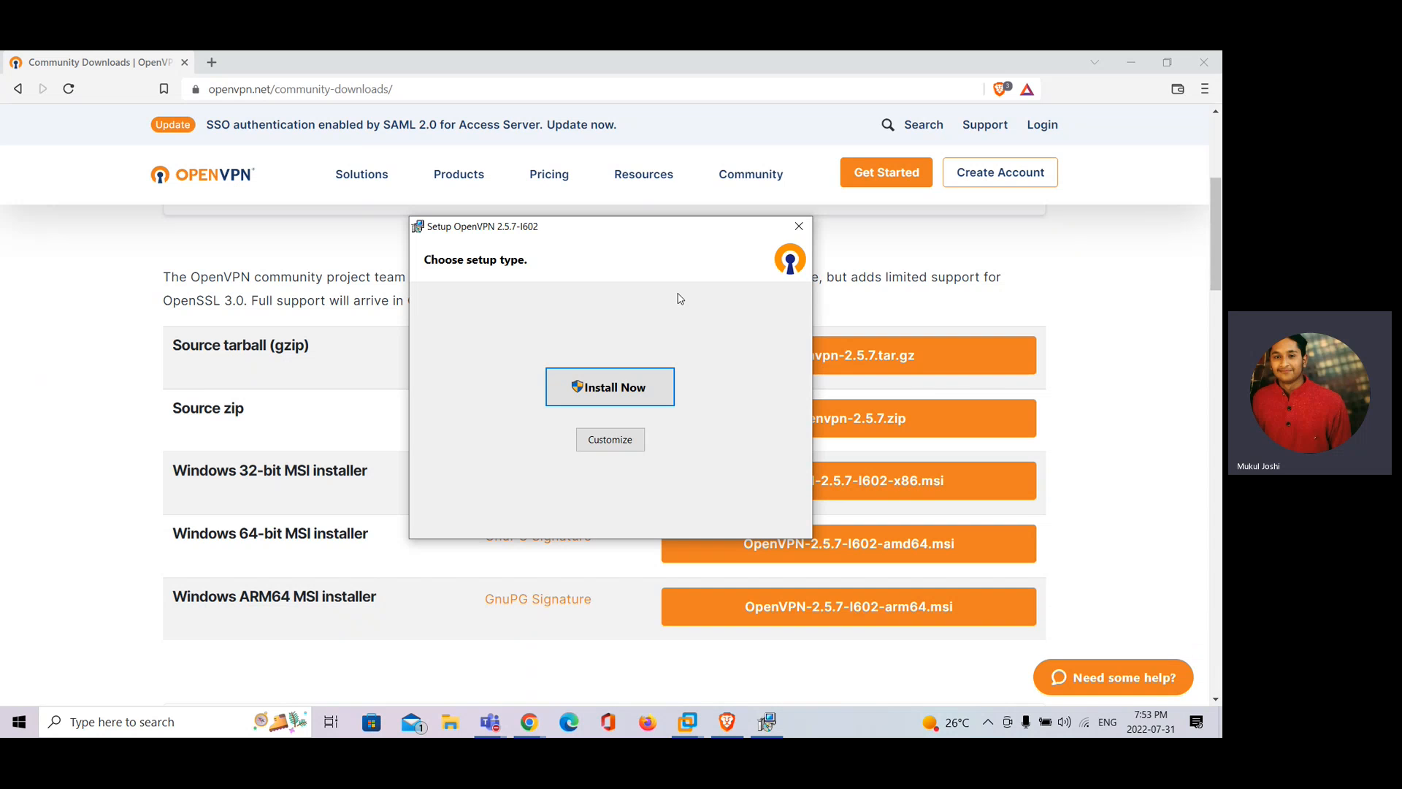
Review the custom feature list, install OpenVPN 2.5.7, and close the finished installer
left_click(618, 439)
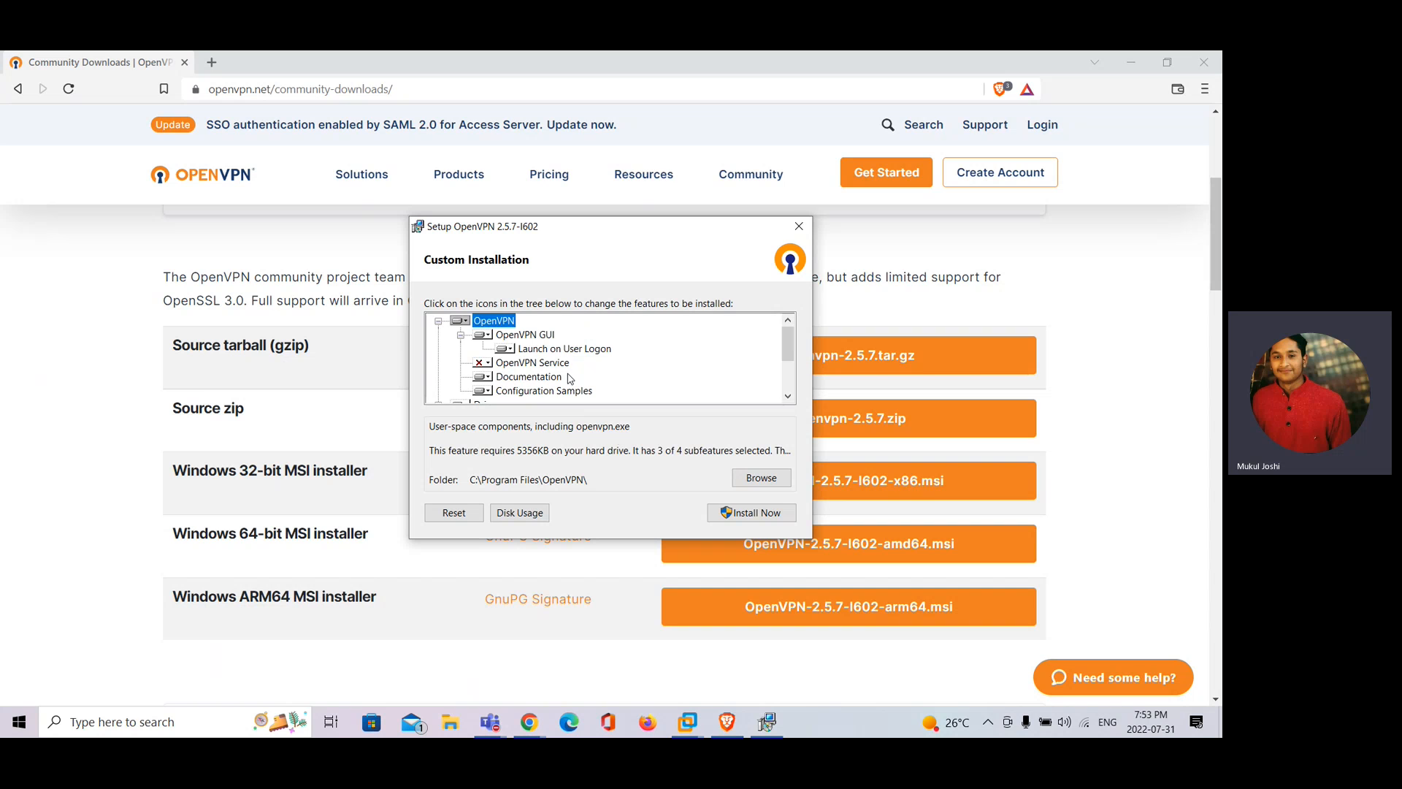
scroll(542, 344, "down", 2)
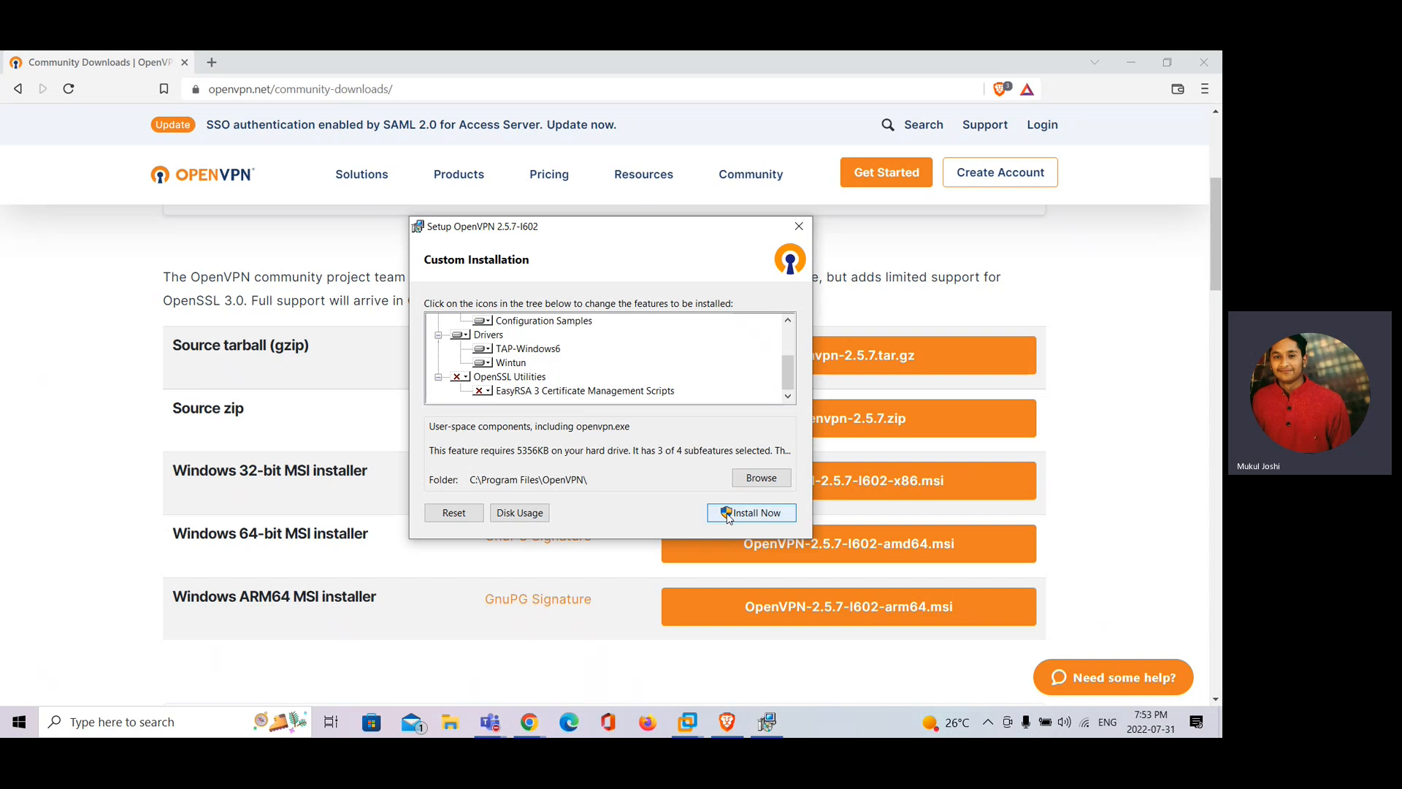
left_click(748, 513)
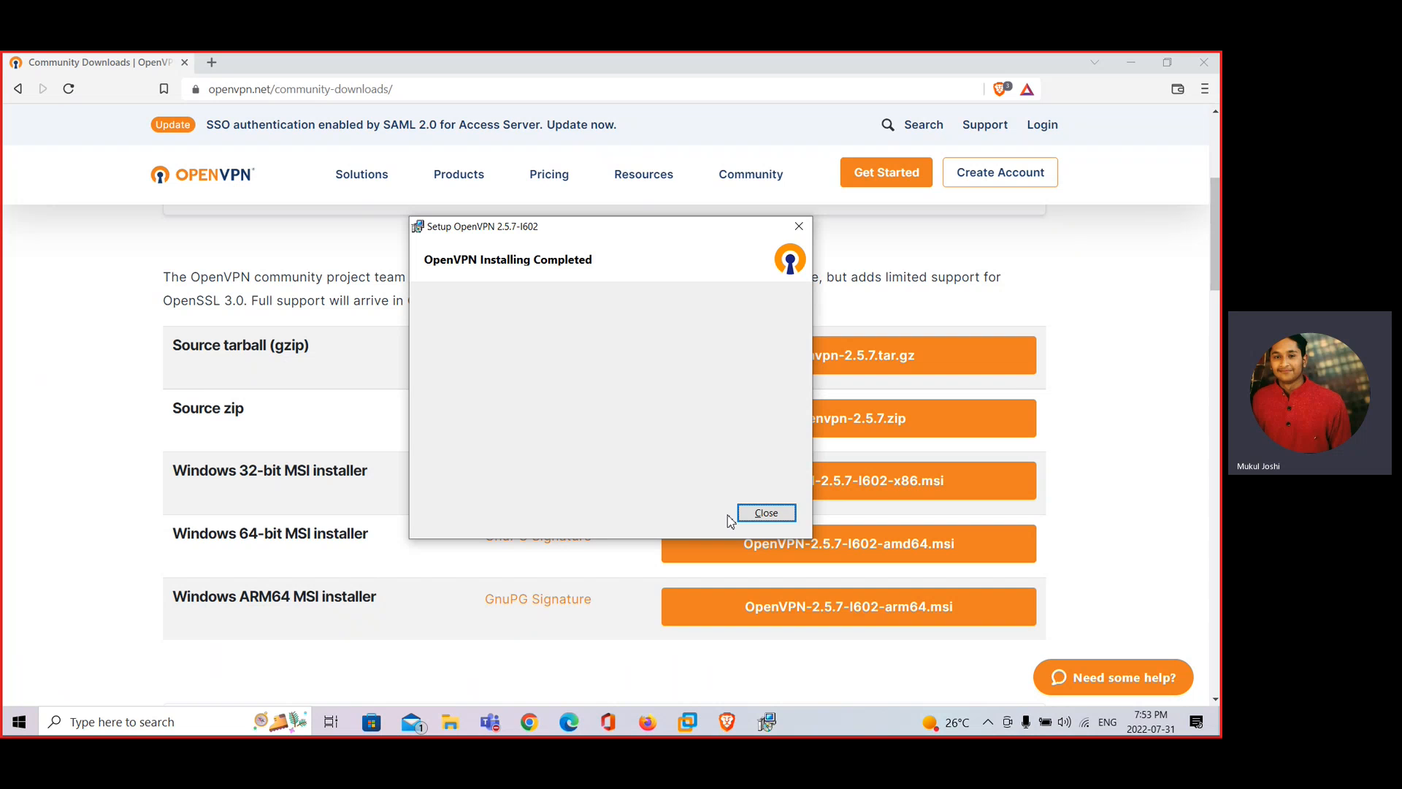
left_click(750, 515)
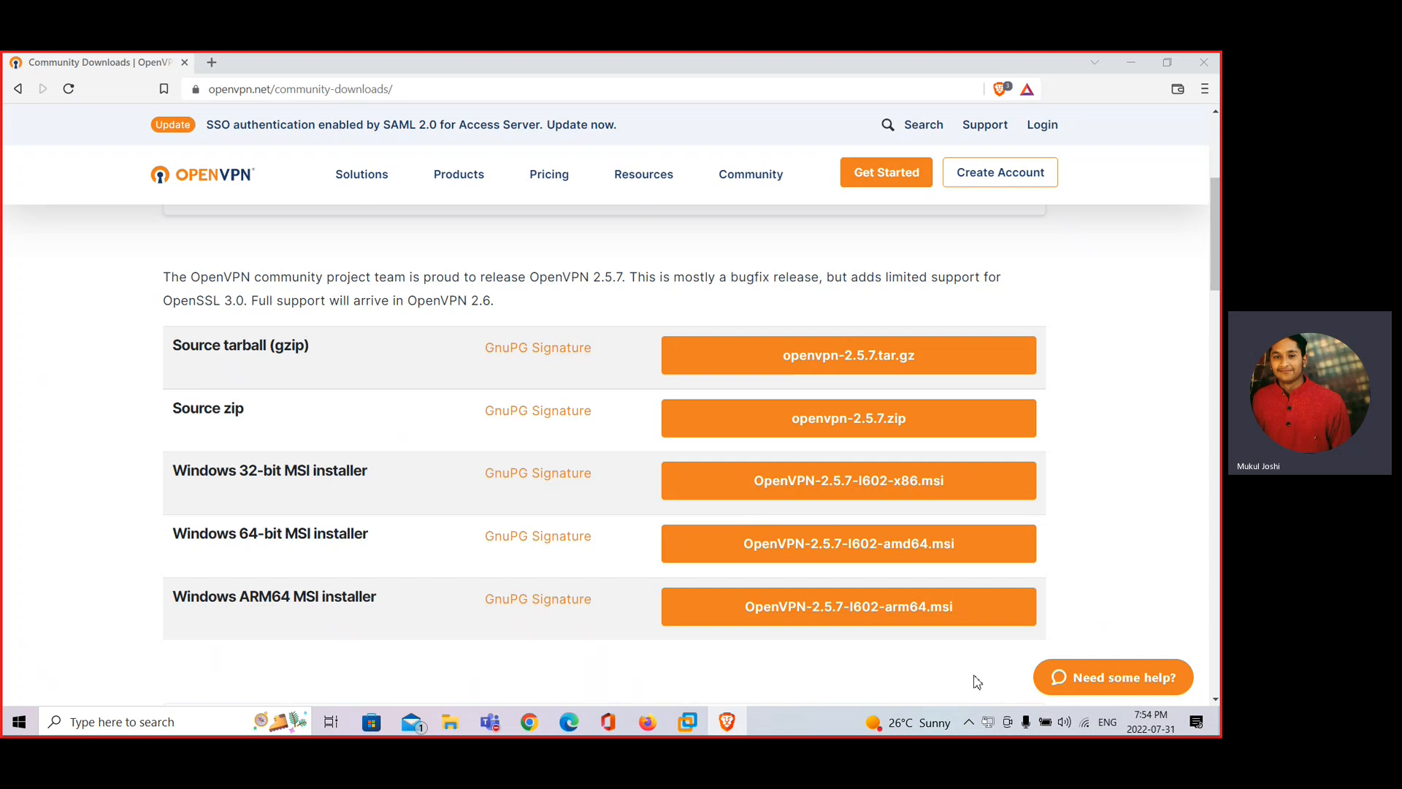
right_click(987, 723)
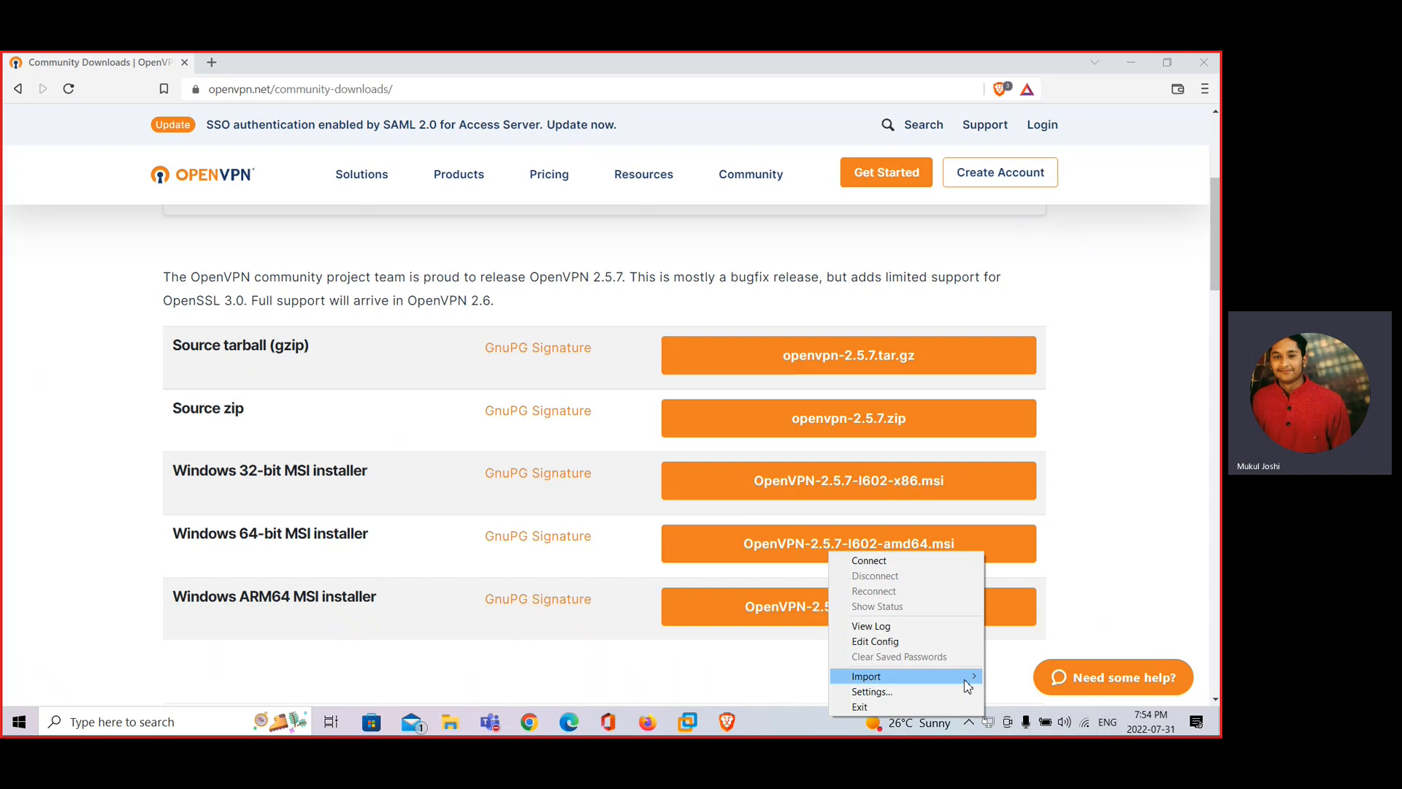
mouse_move(967, 687)
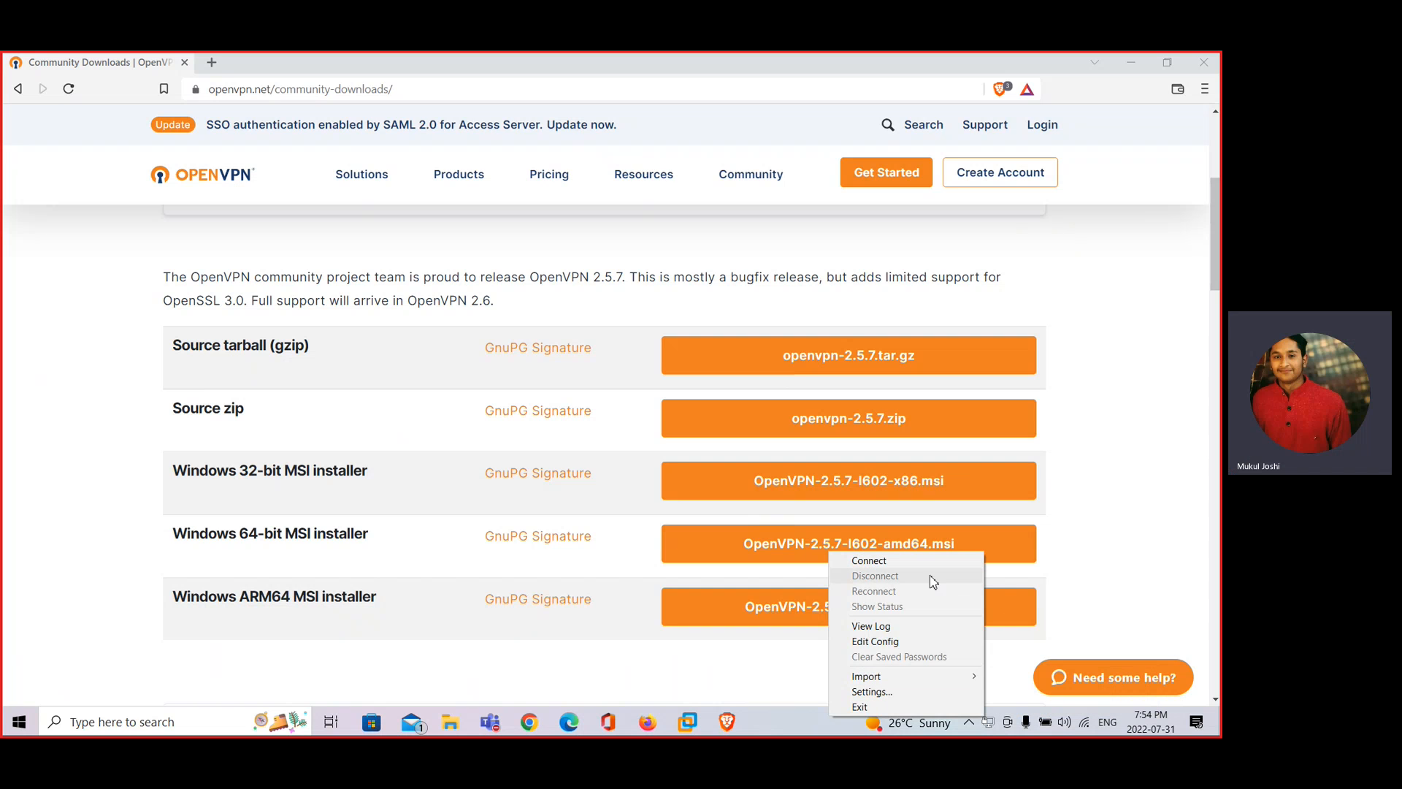
left_click(1129, 469)
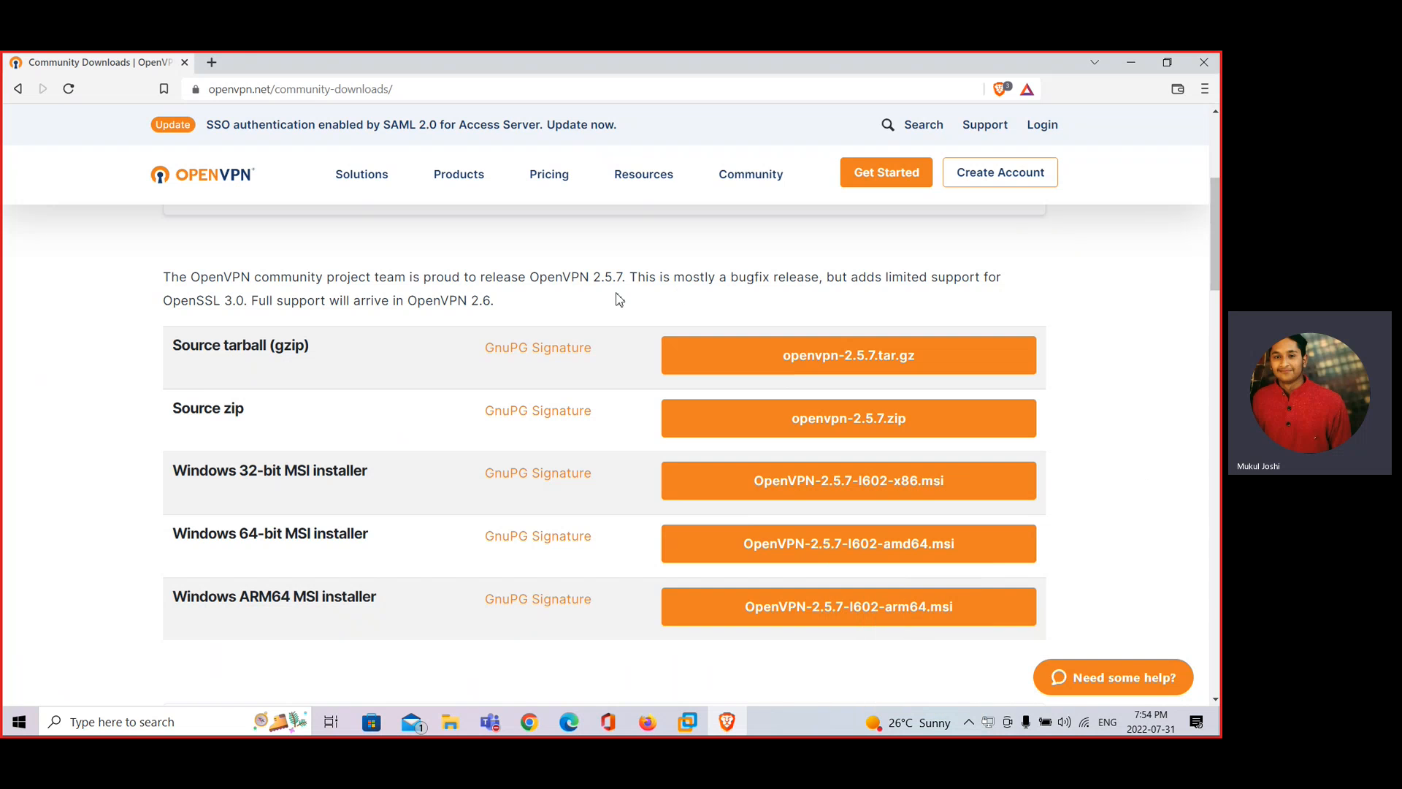
left_click(212, 62)
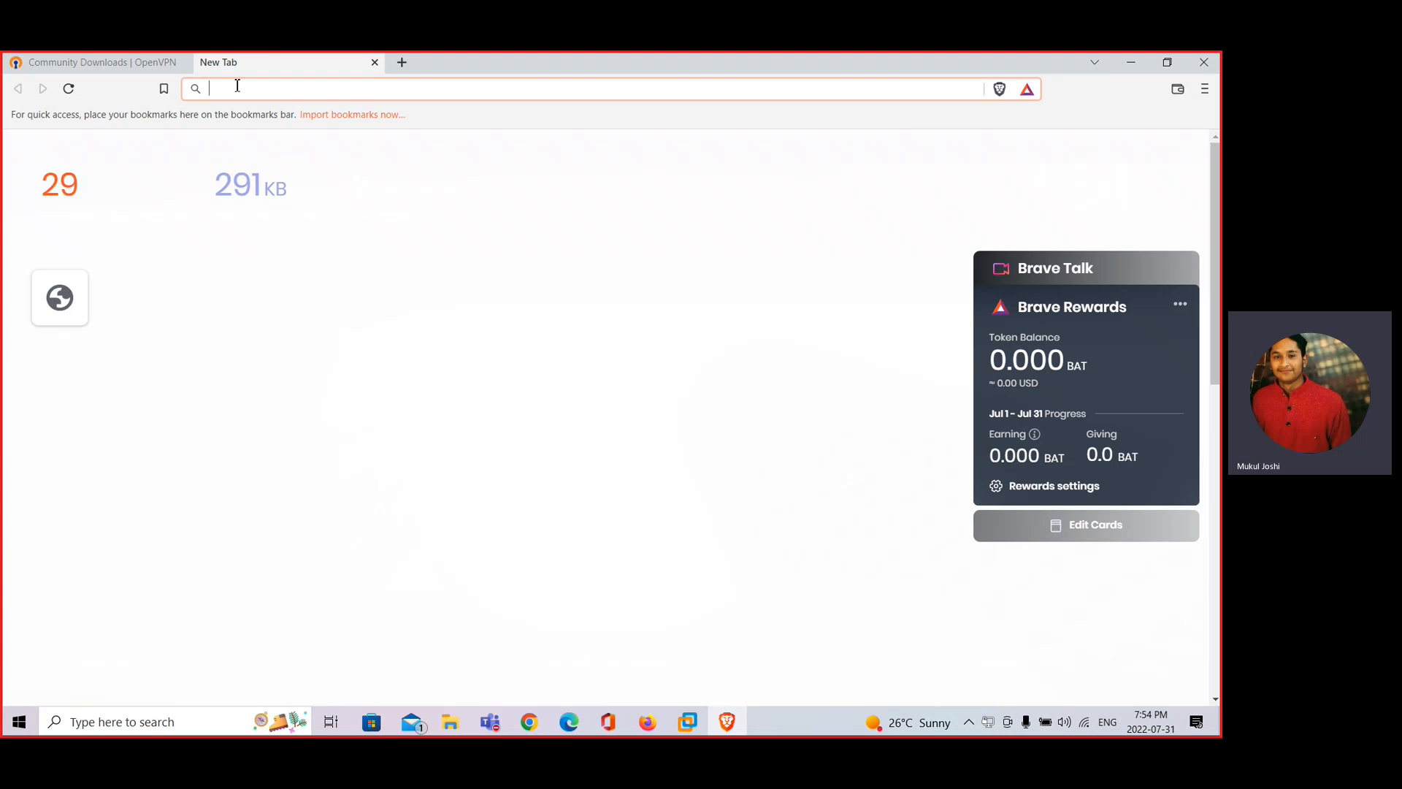
Search Google for 'vpnbook' and open the vpnbook.com result
type("vpn")
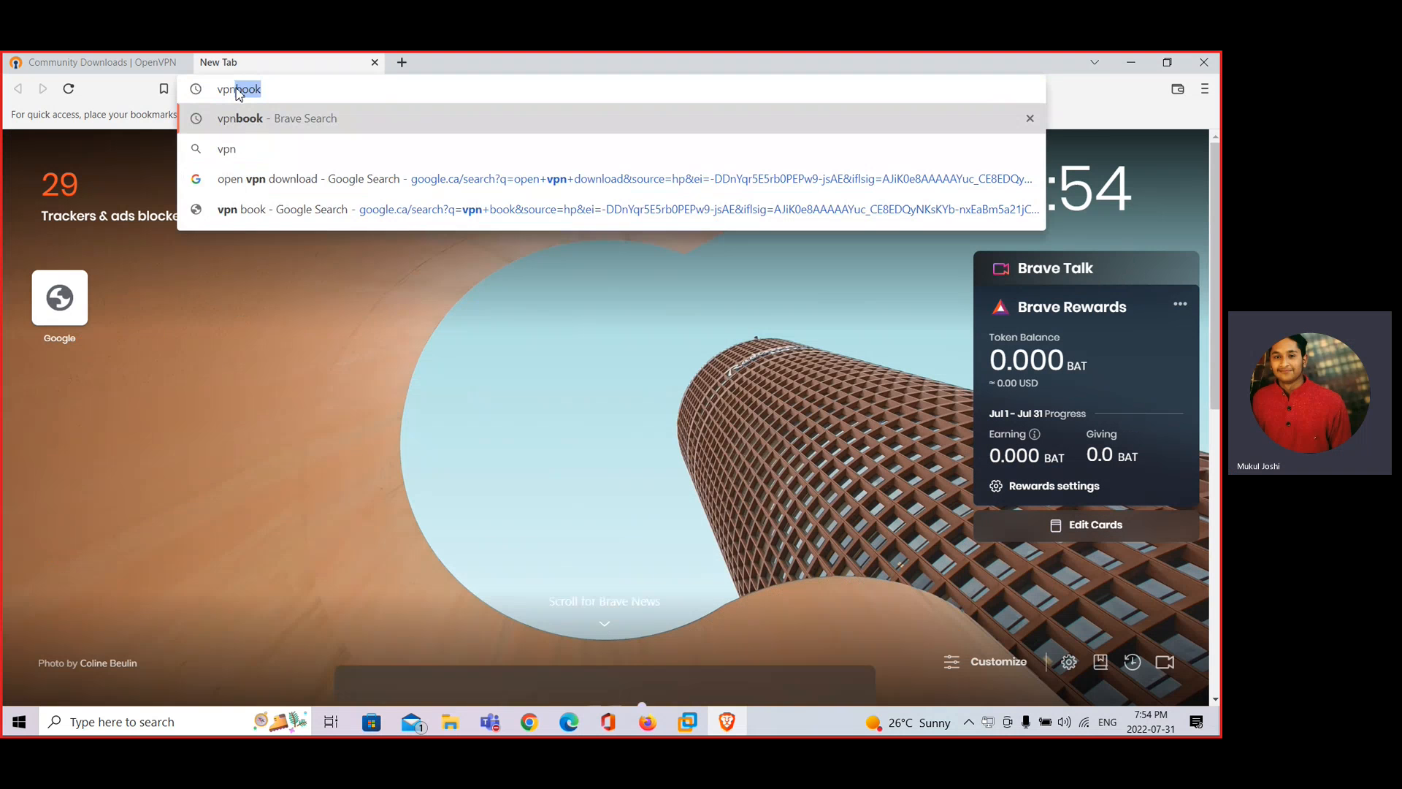
key("Return")
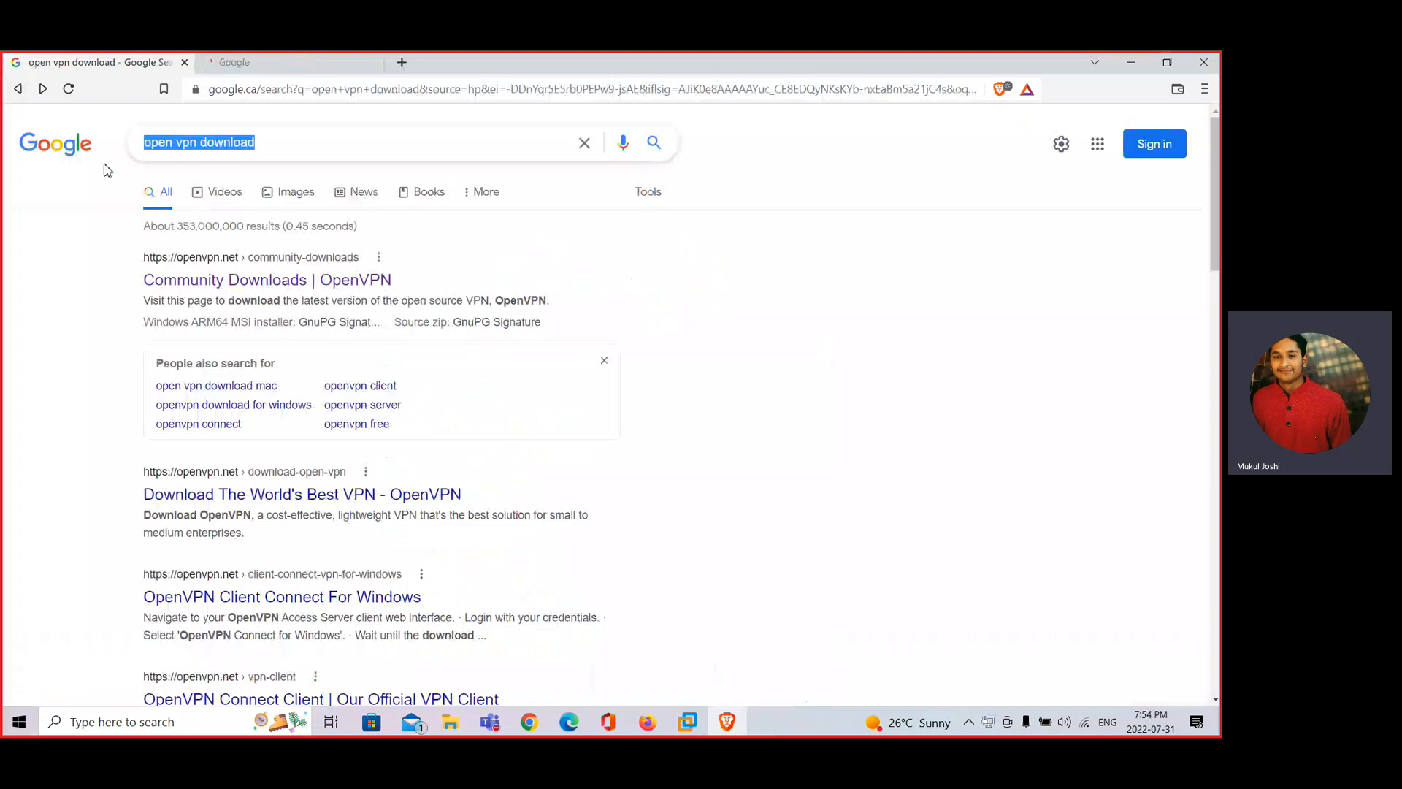
type("vpnbook")
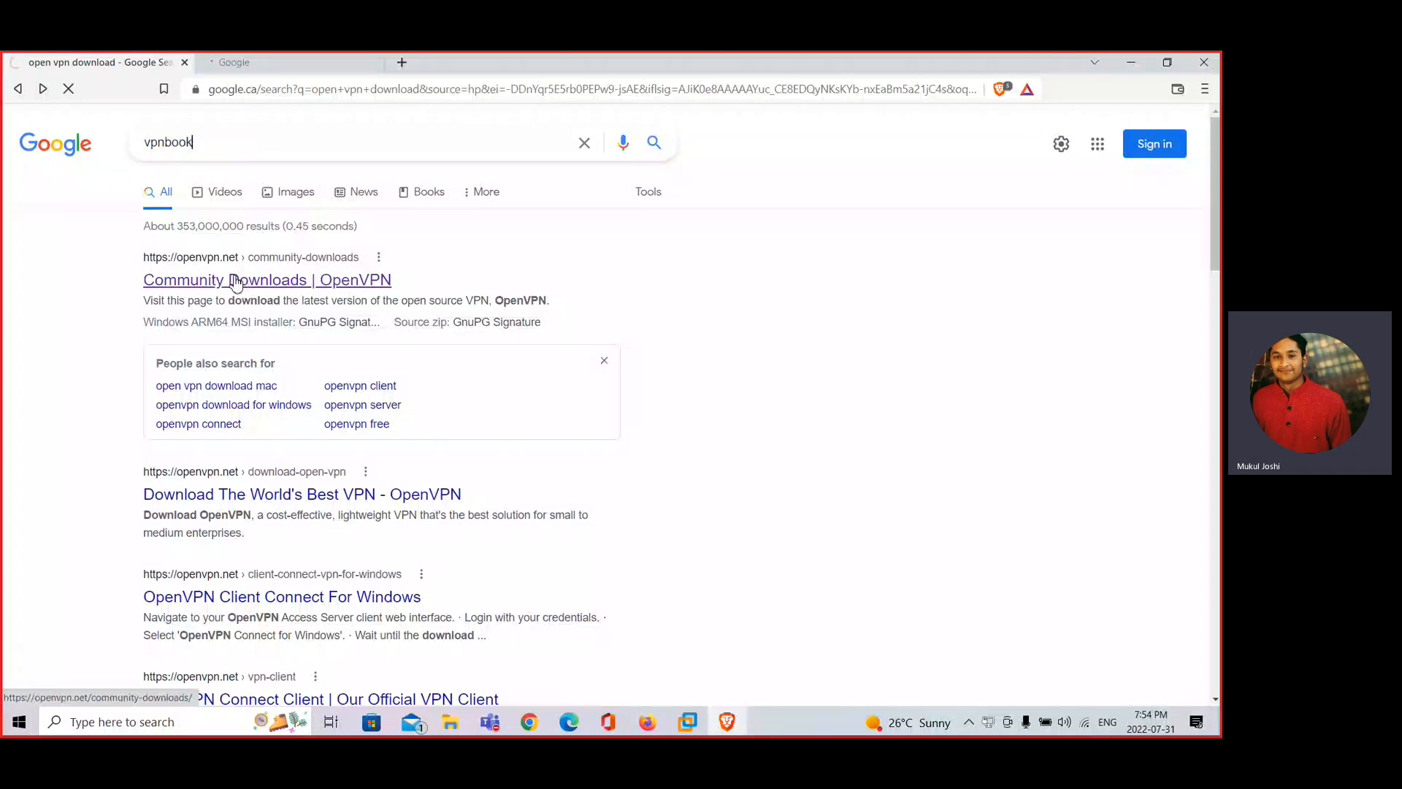
key("Return")
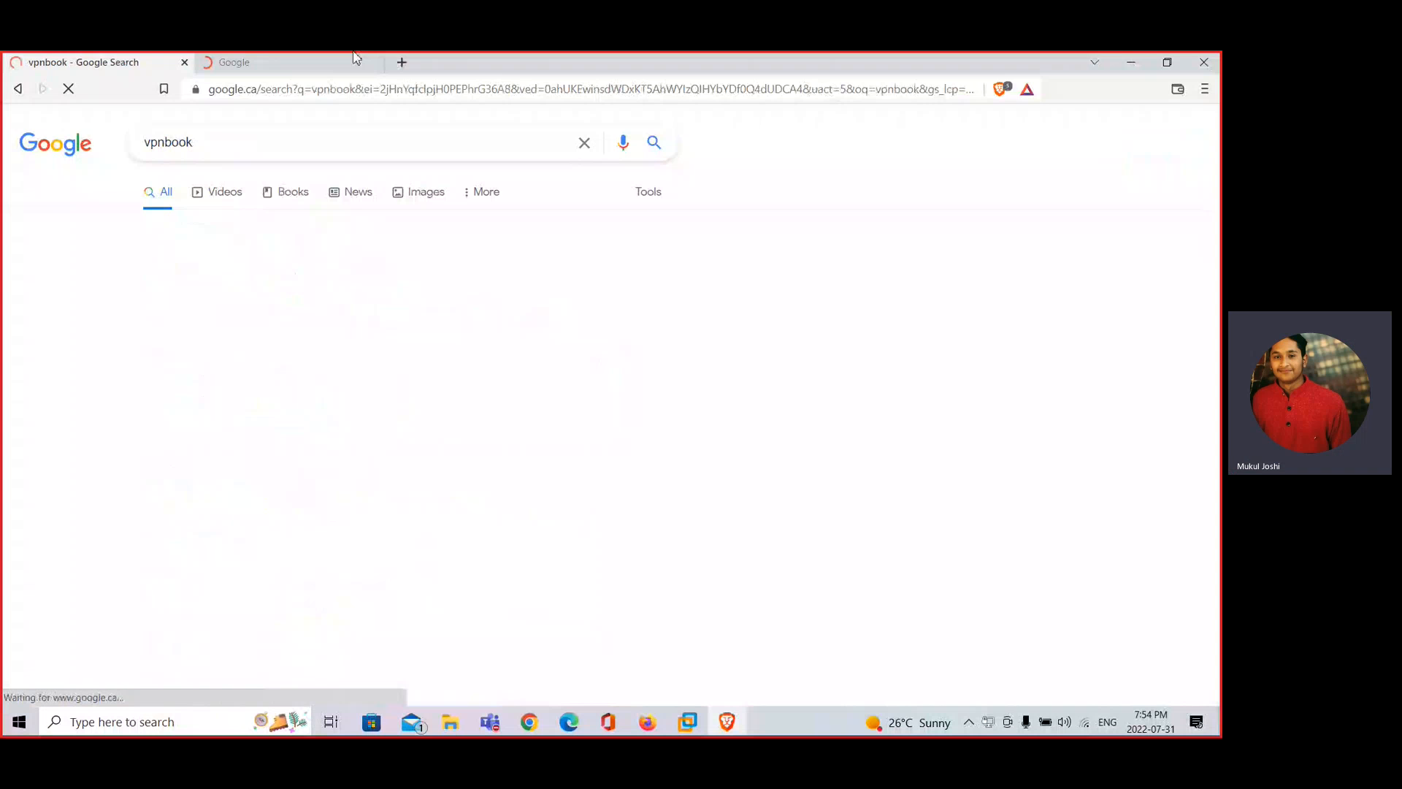
left_click(176, 275)
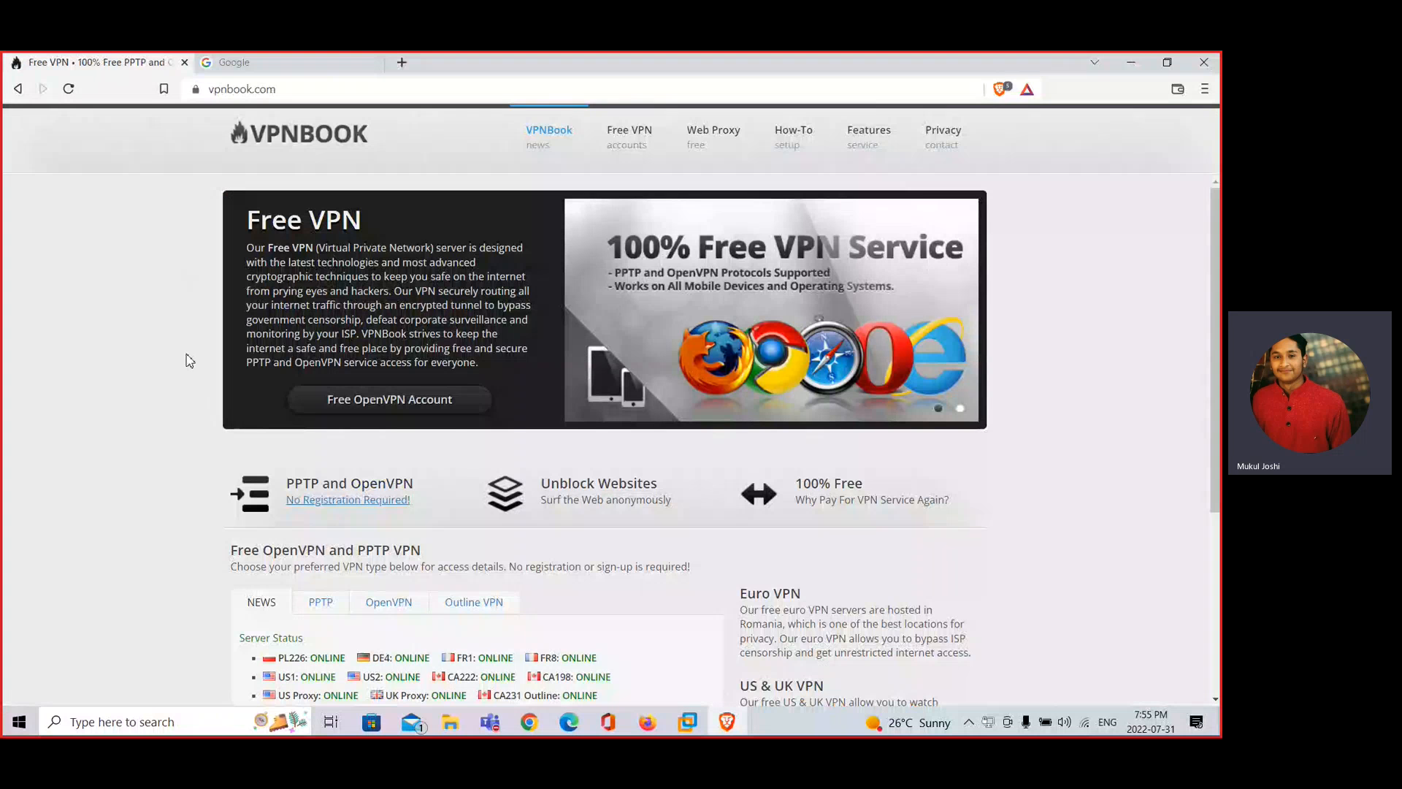
Browse VPNBook's Web Proxy, How-To, Features and Privacy pages, then open Free VPN
scroll(175, 438, "down", 1)
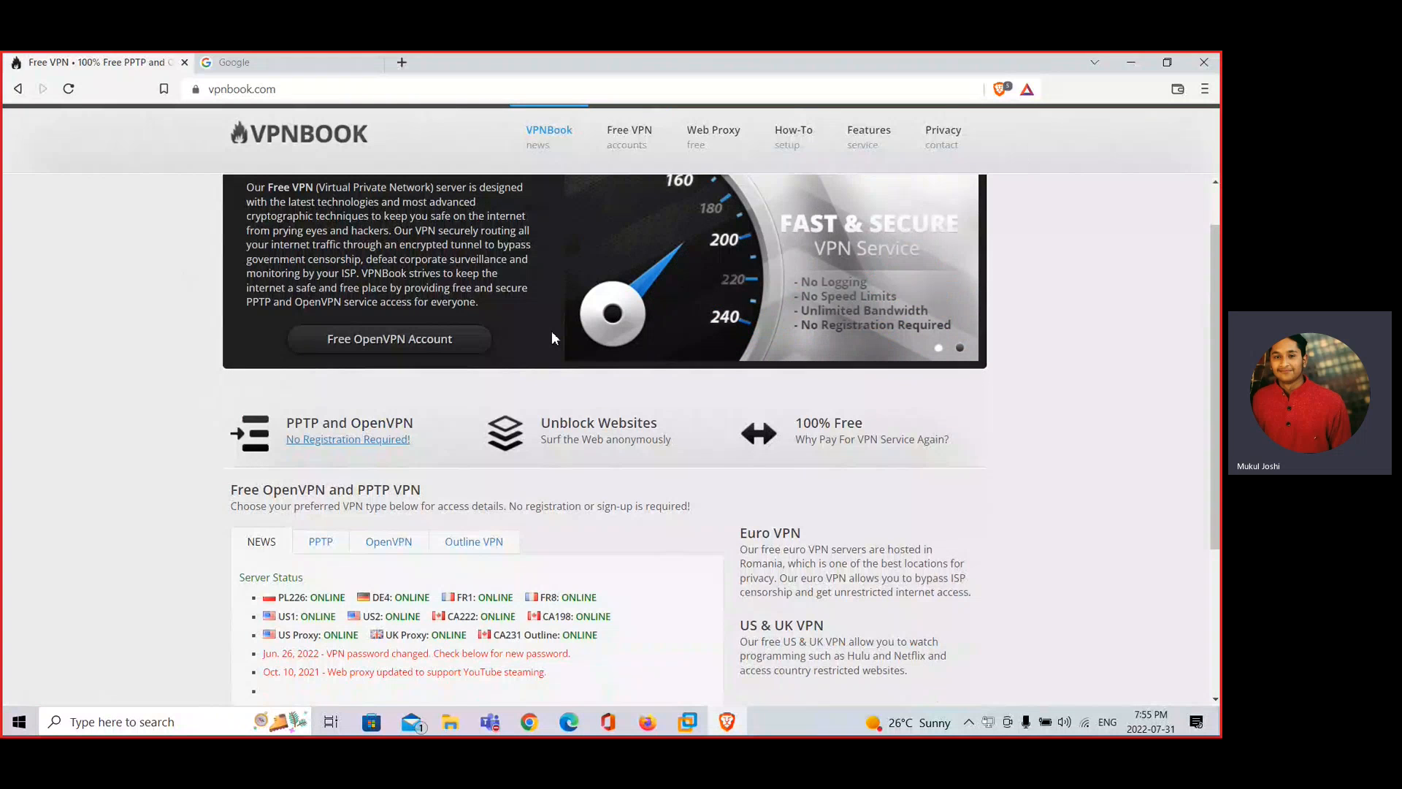
scroll(550, 330, "down", 3)
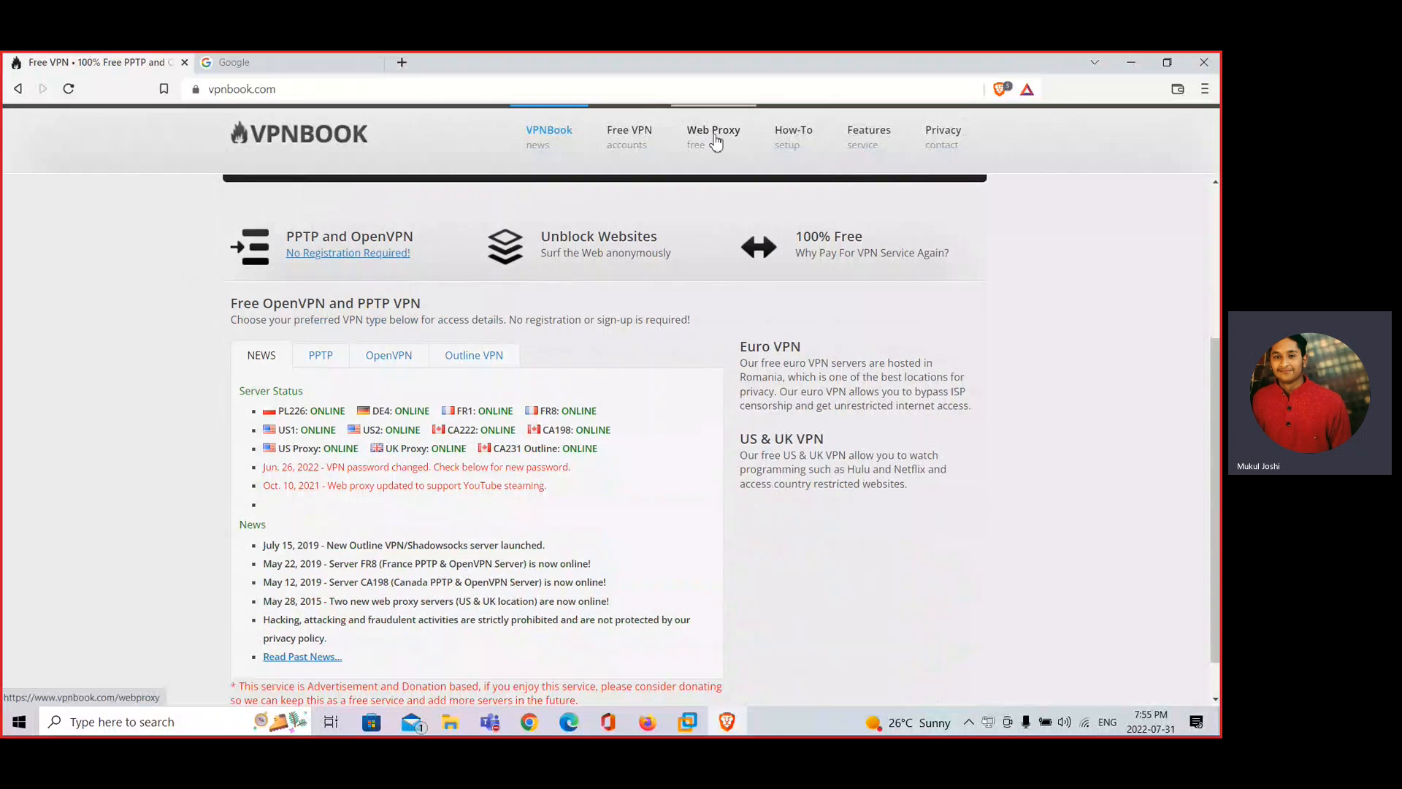
left_click(716, 139)
left_click(811, 137)
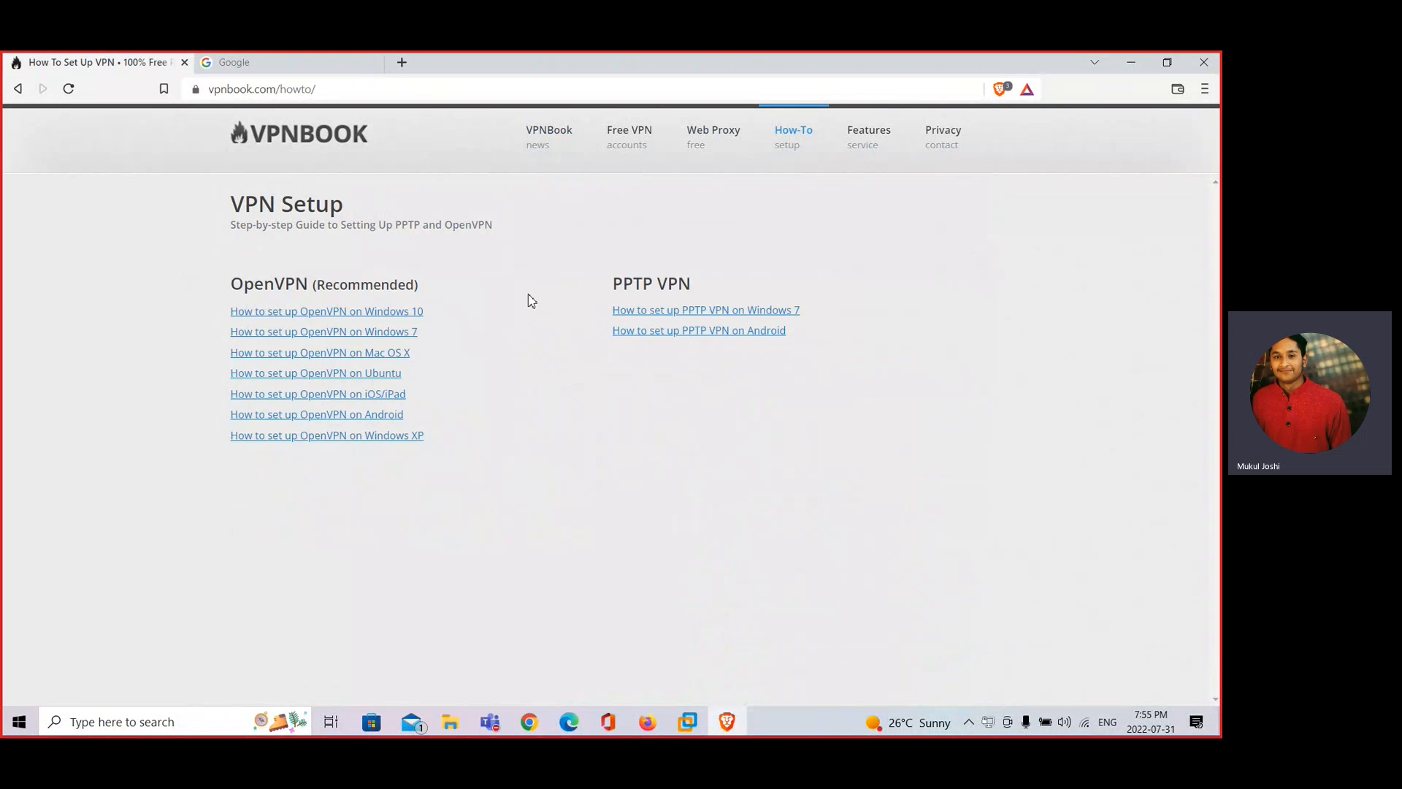
left_click(869, 139)
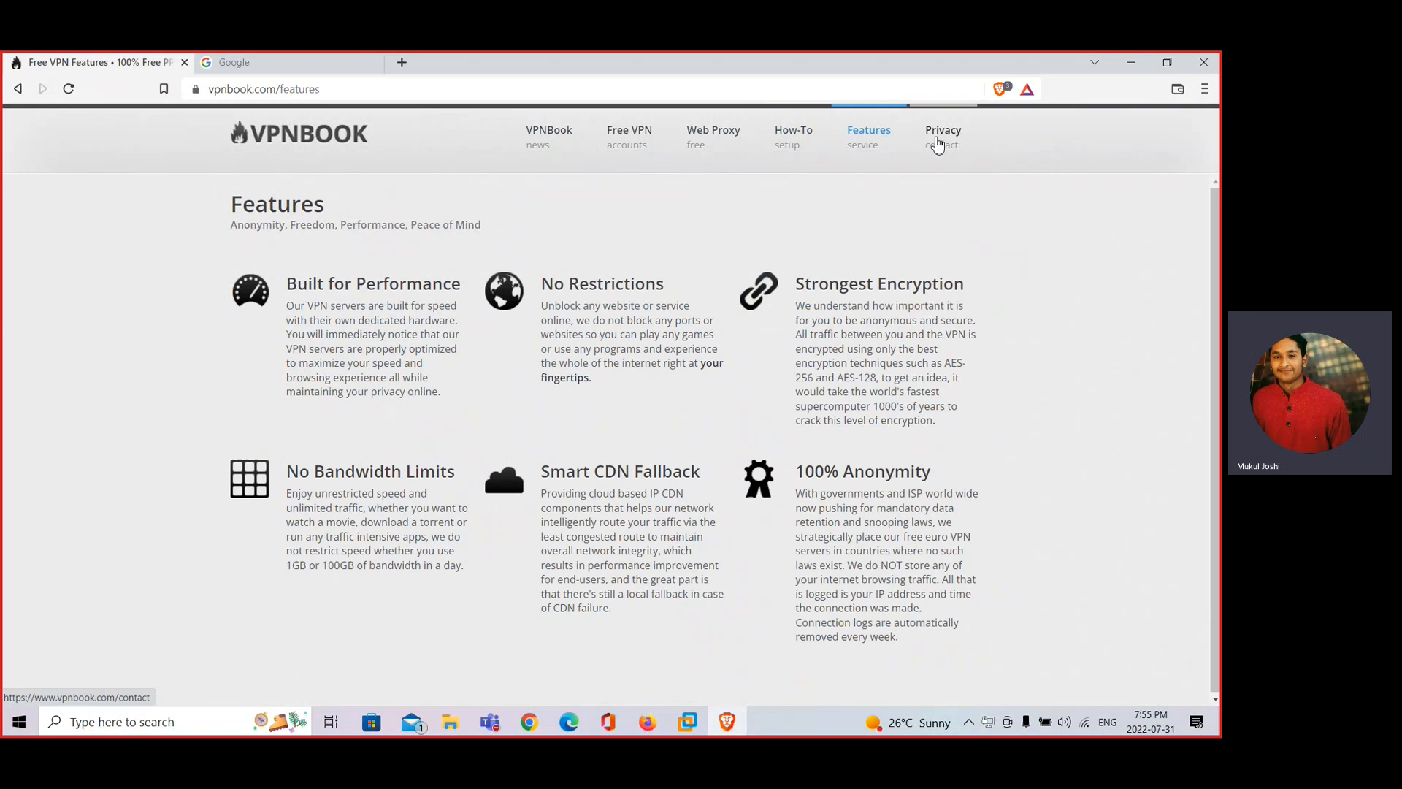
left_click(939, 145)
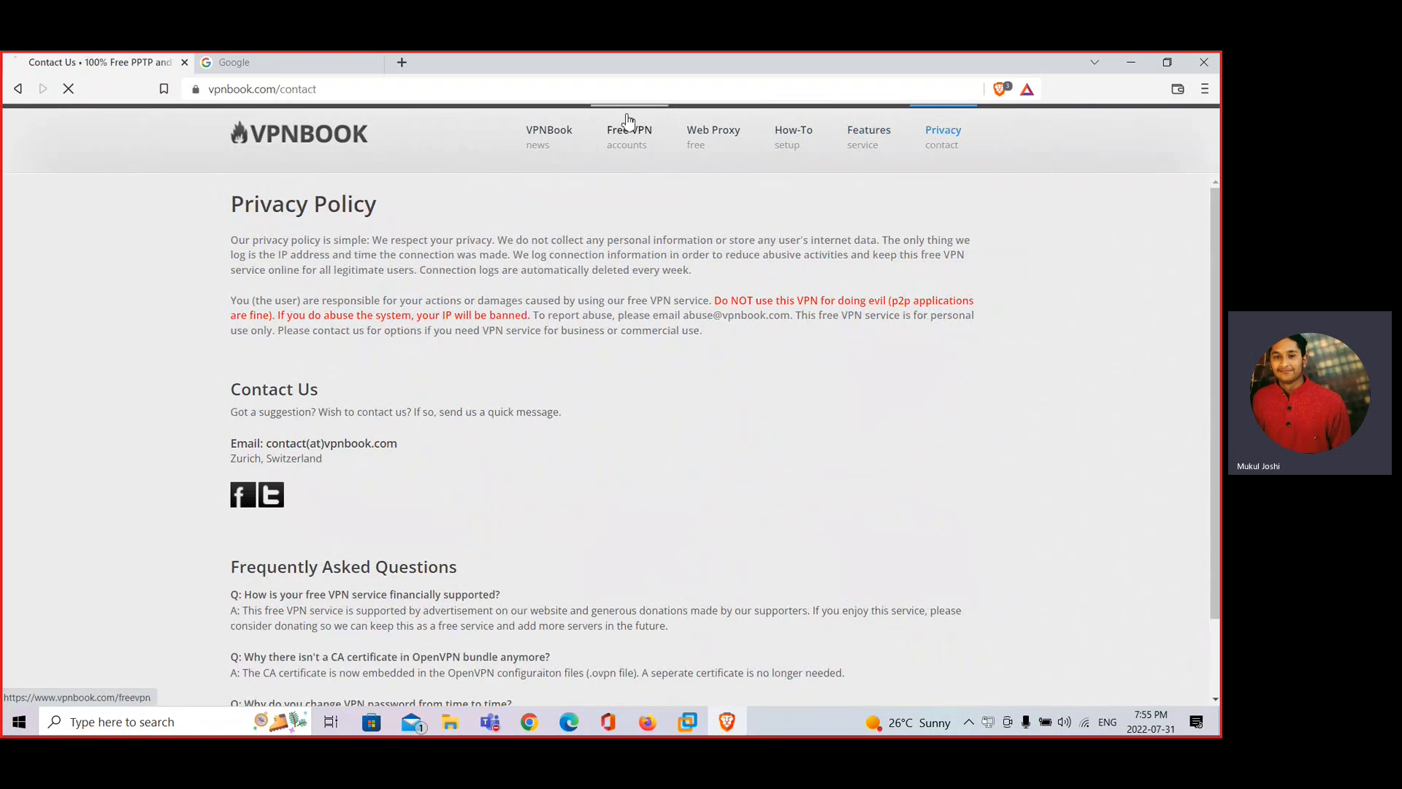
left_click(629, 123)
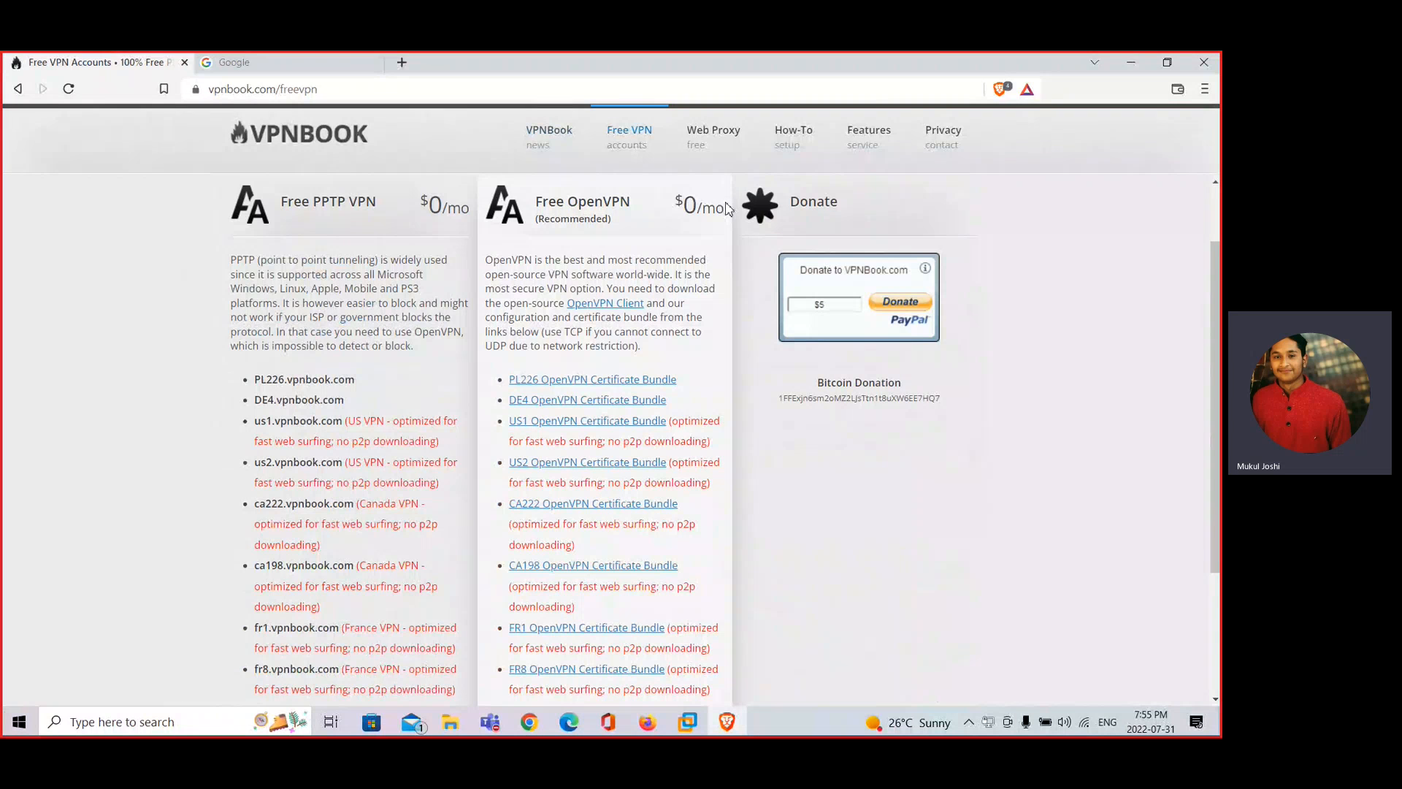
Scroll the Free VPN page to the certificate bundles and download the US2 bundle
scroll(567, 448, "down", 1)
scroll(566, 448, "down", 1)
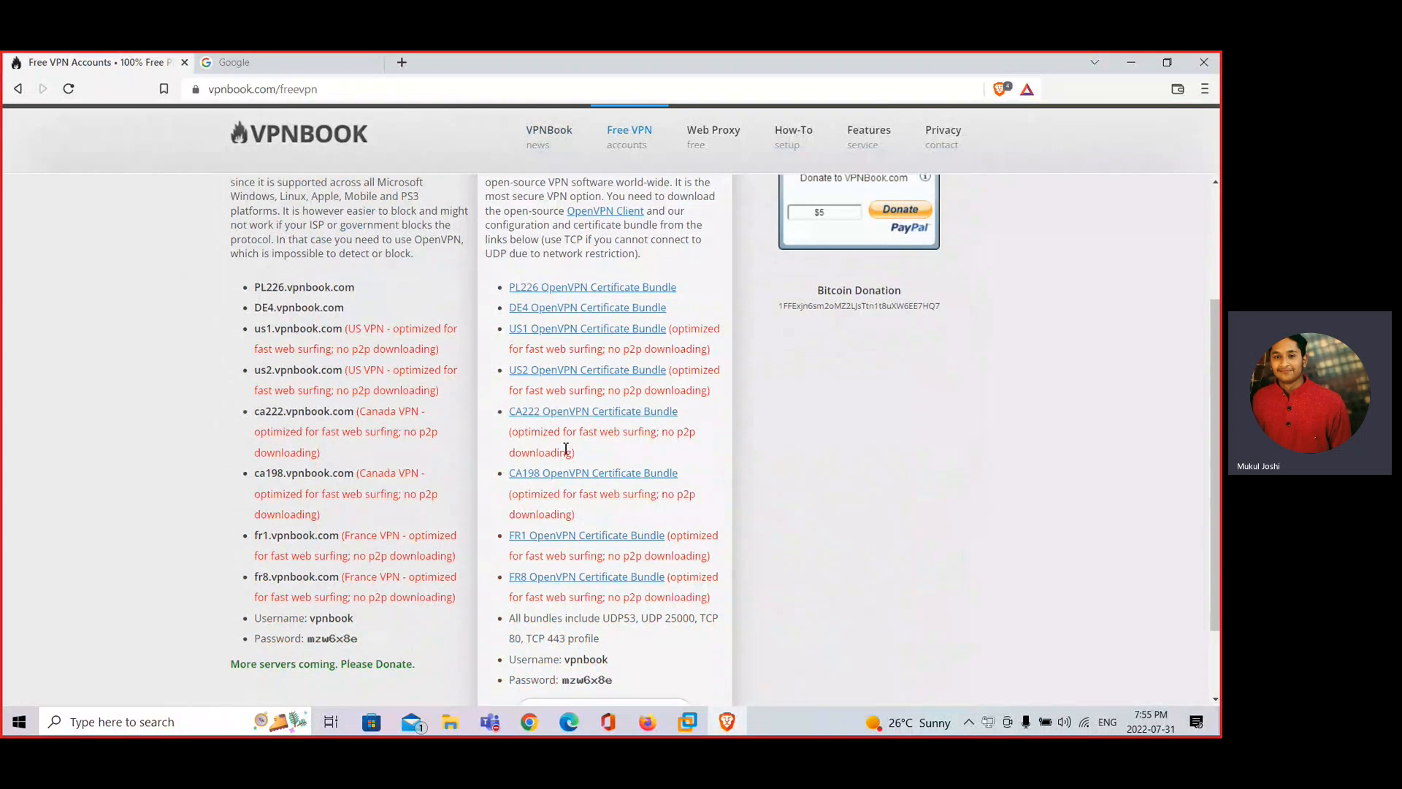
scroll(566, 448, "up", 1)
scroll(530, 438, "up", 3)
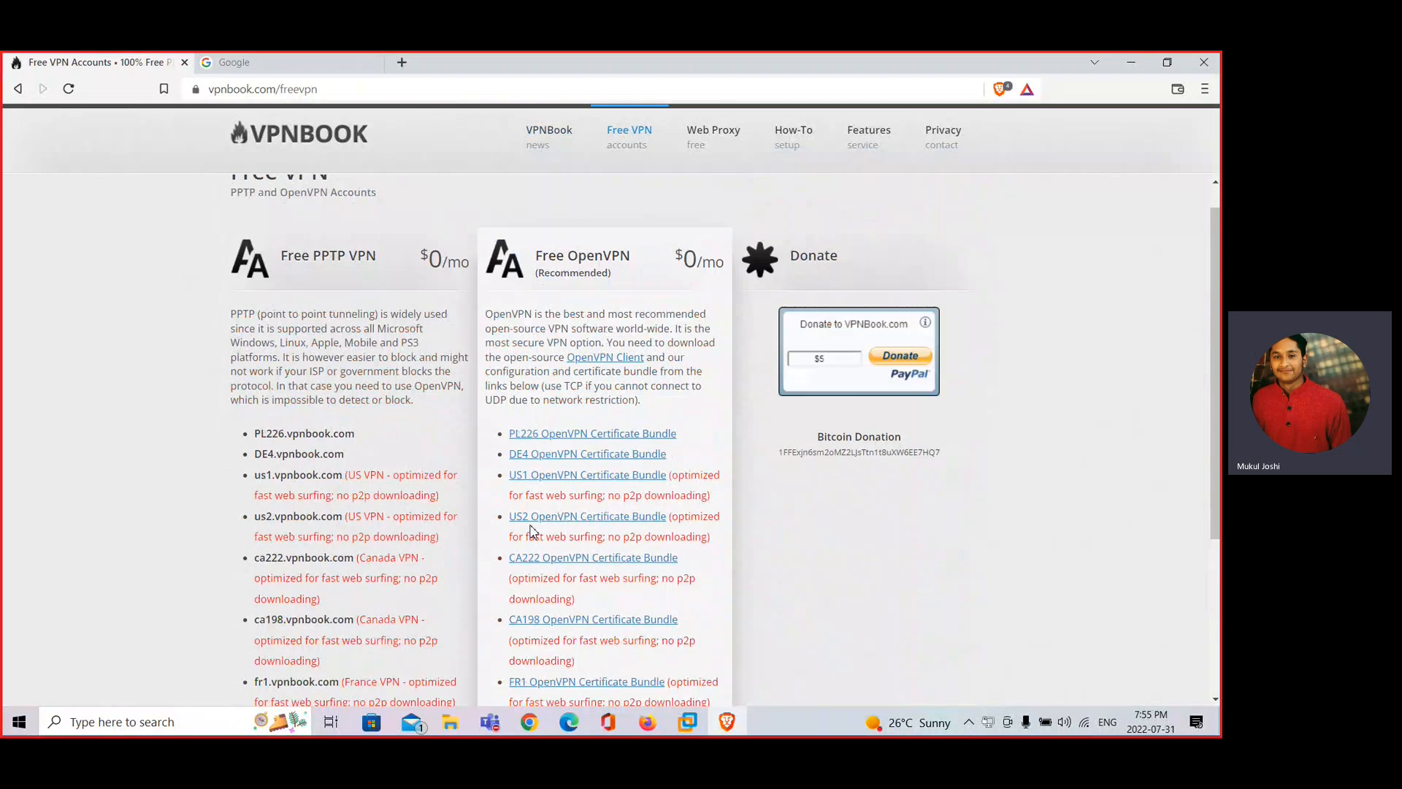
scroll(532, 530, "down", 1)
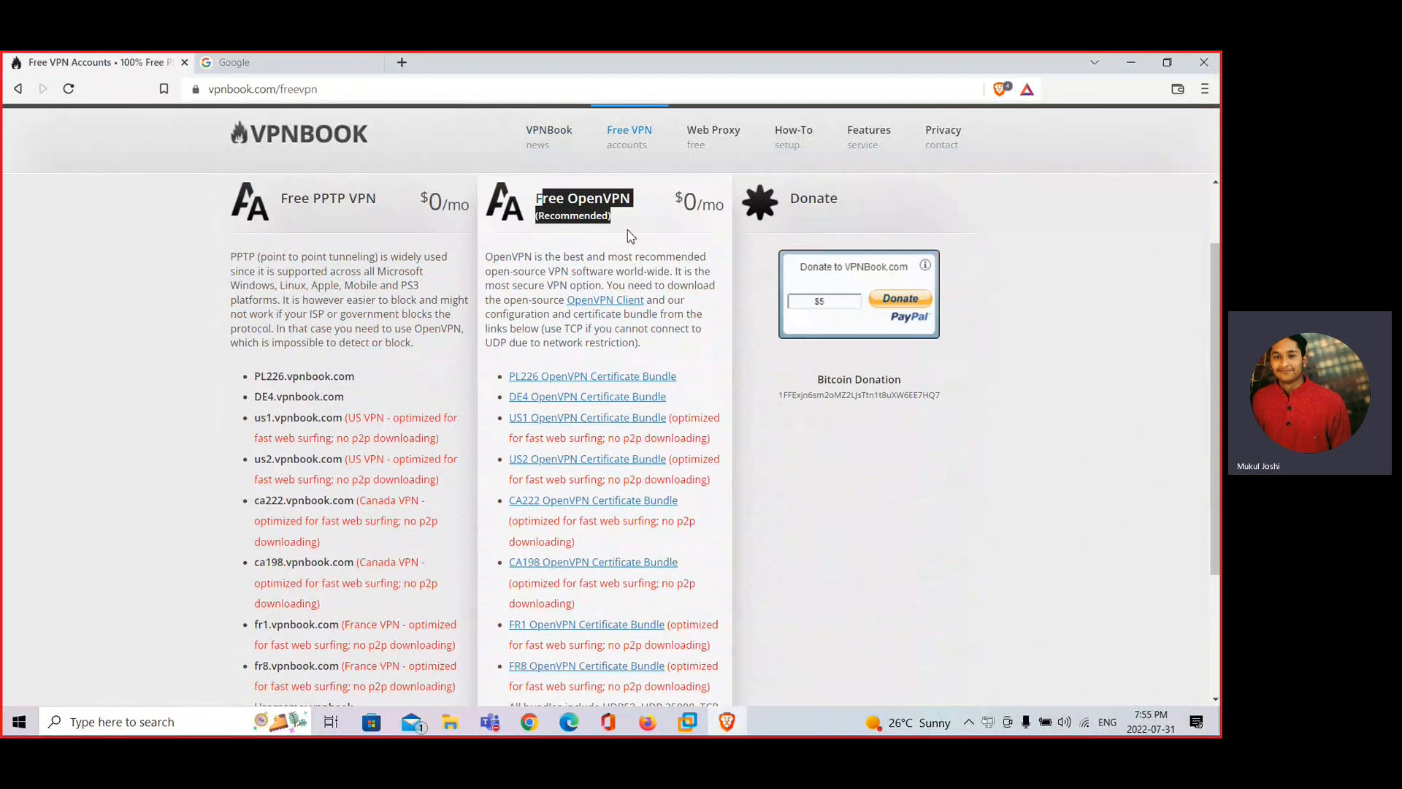
left_click(584, 255)
scroll(585, 254, "down", 3)
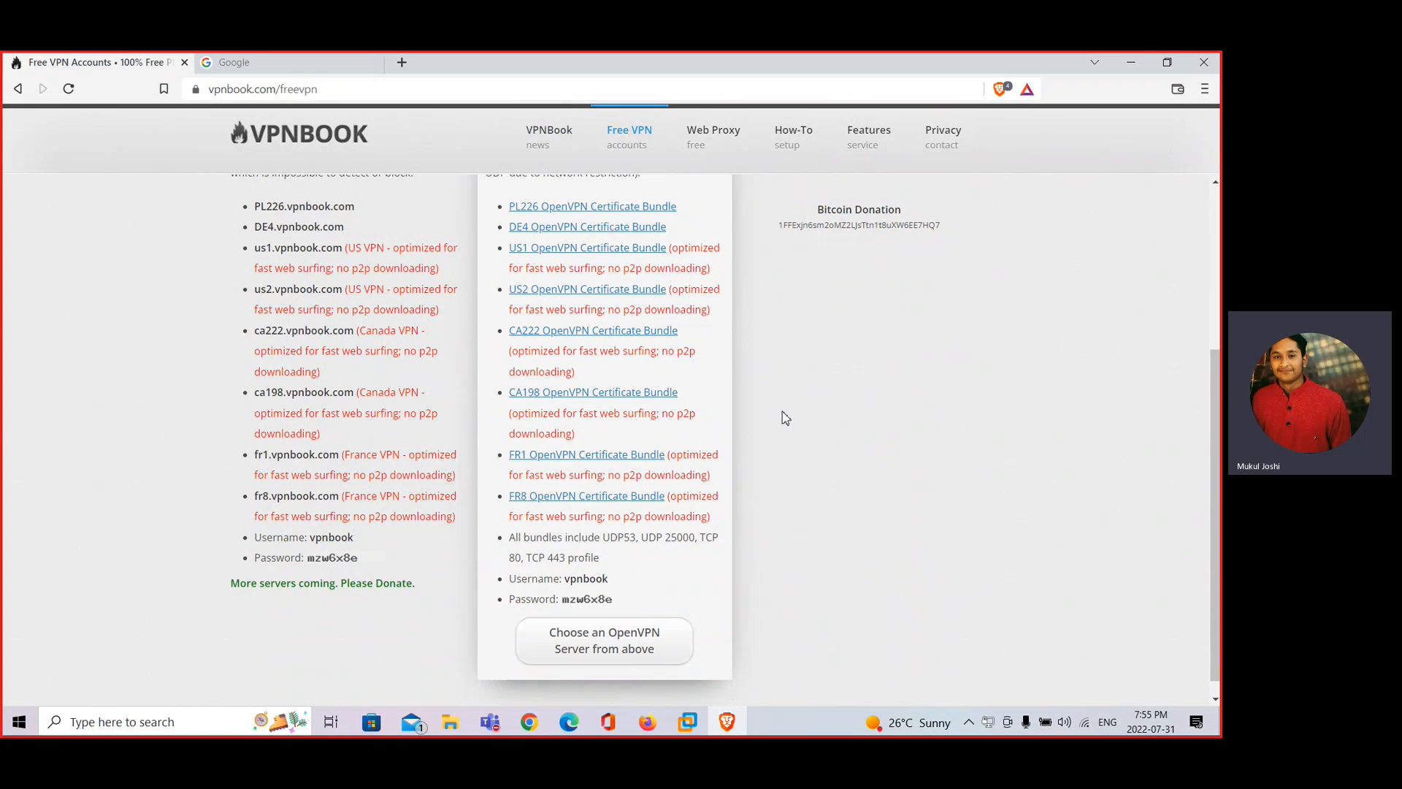
scroll(785, 418, "down", 1)
scroll(785, 418, "down", 1)
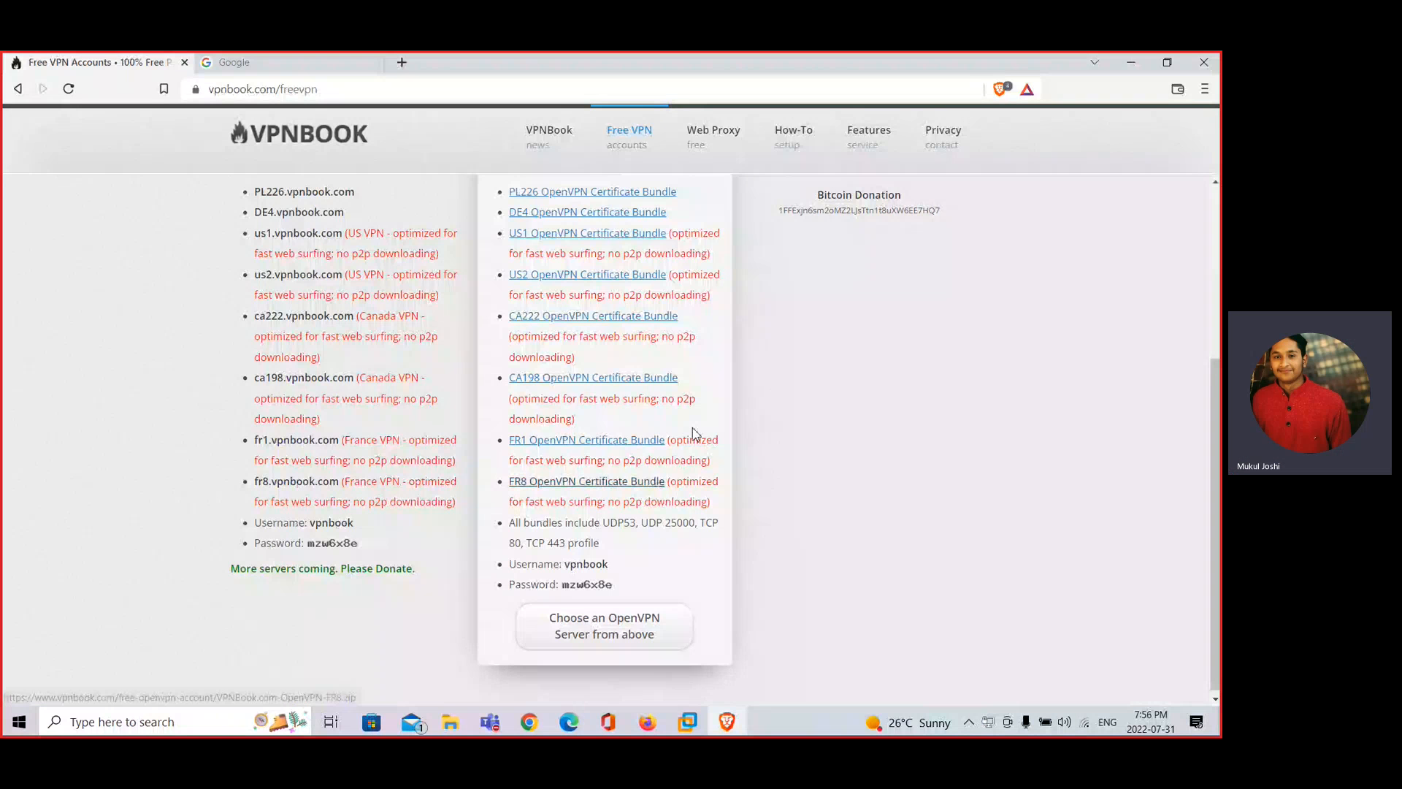
scroll(732, 322, "up", 1)
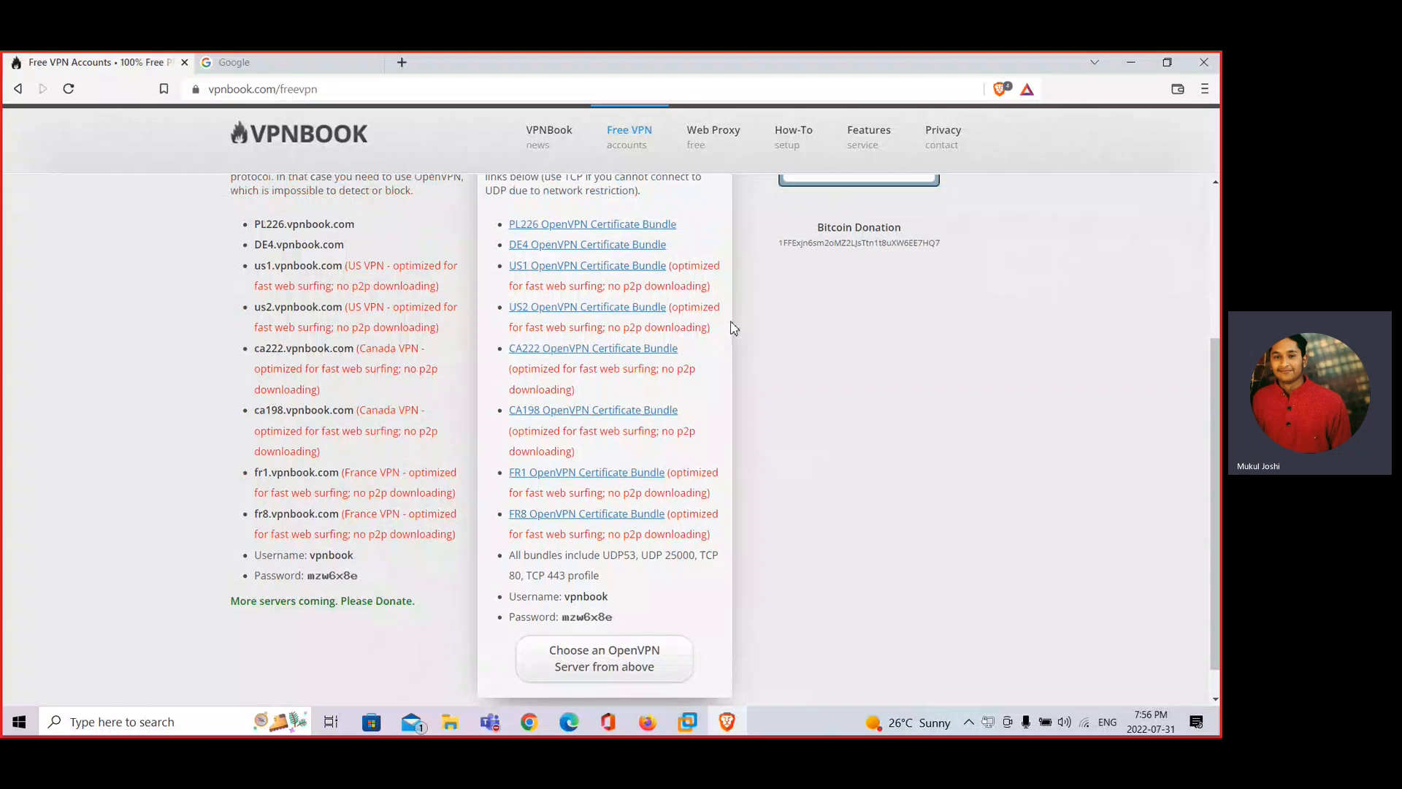
left_click(568, 307)
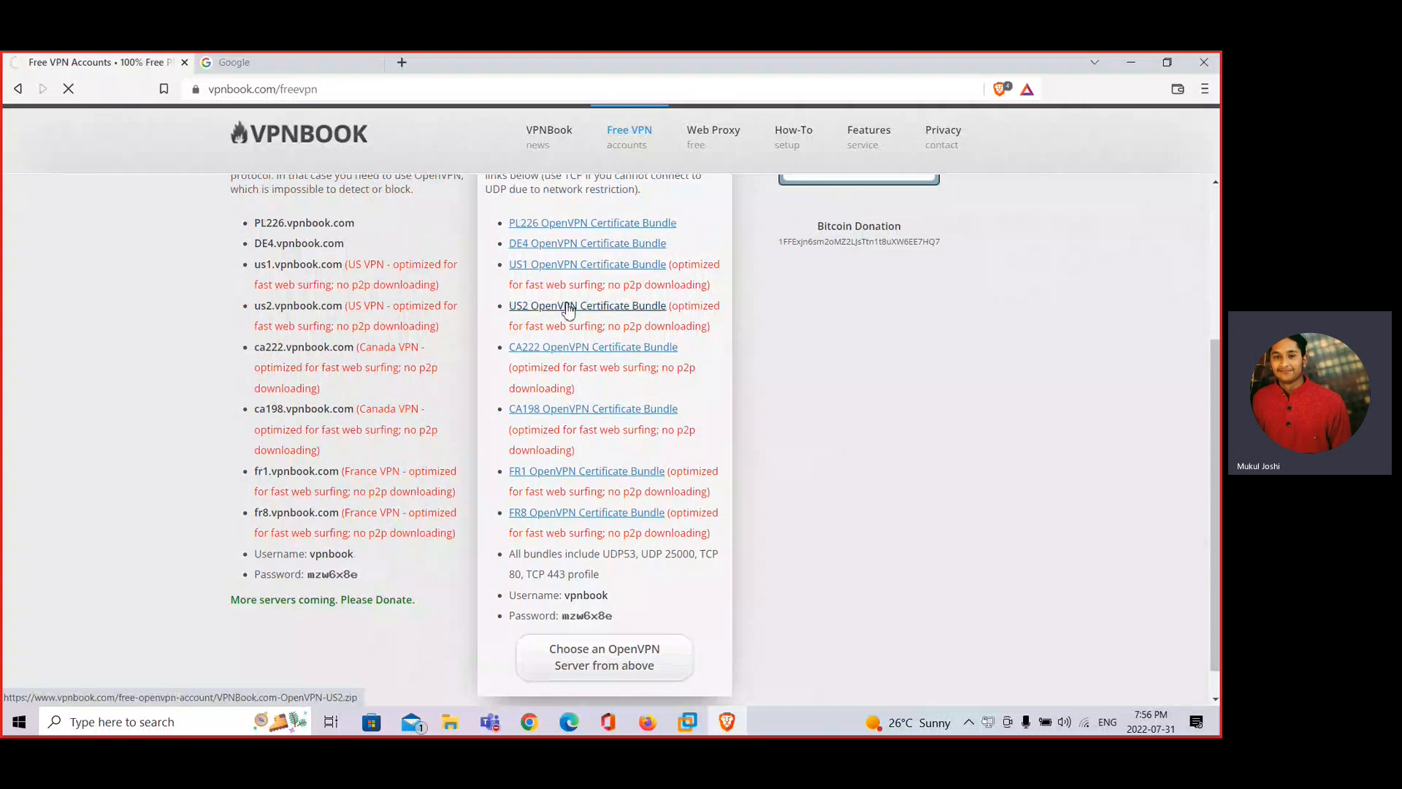
Save VPNBook.com-OpenVPN-US2.zip to the Desktop and open it in WinRAR
left_click(245, 270)
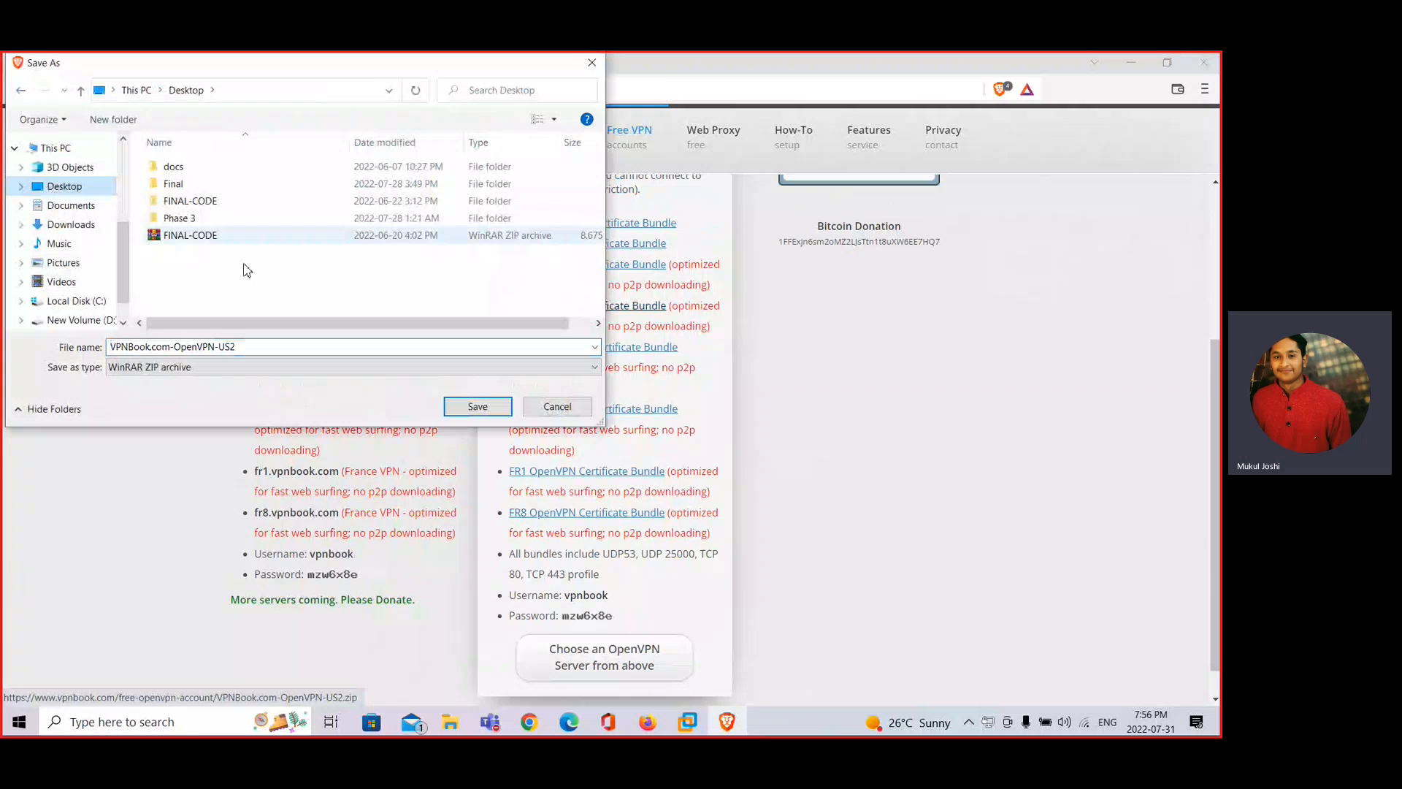
left_click(486, 406)
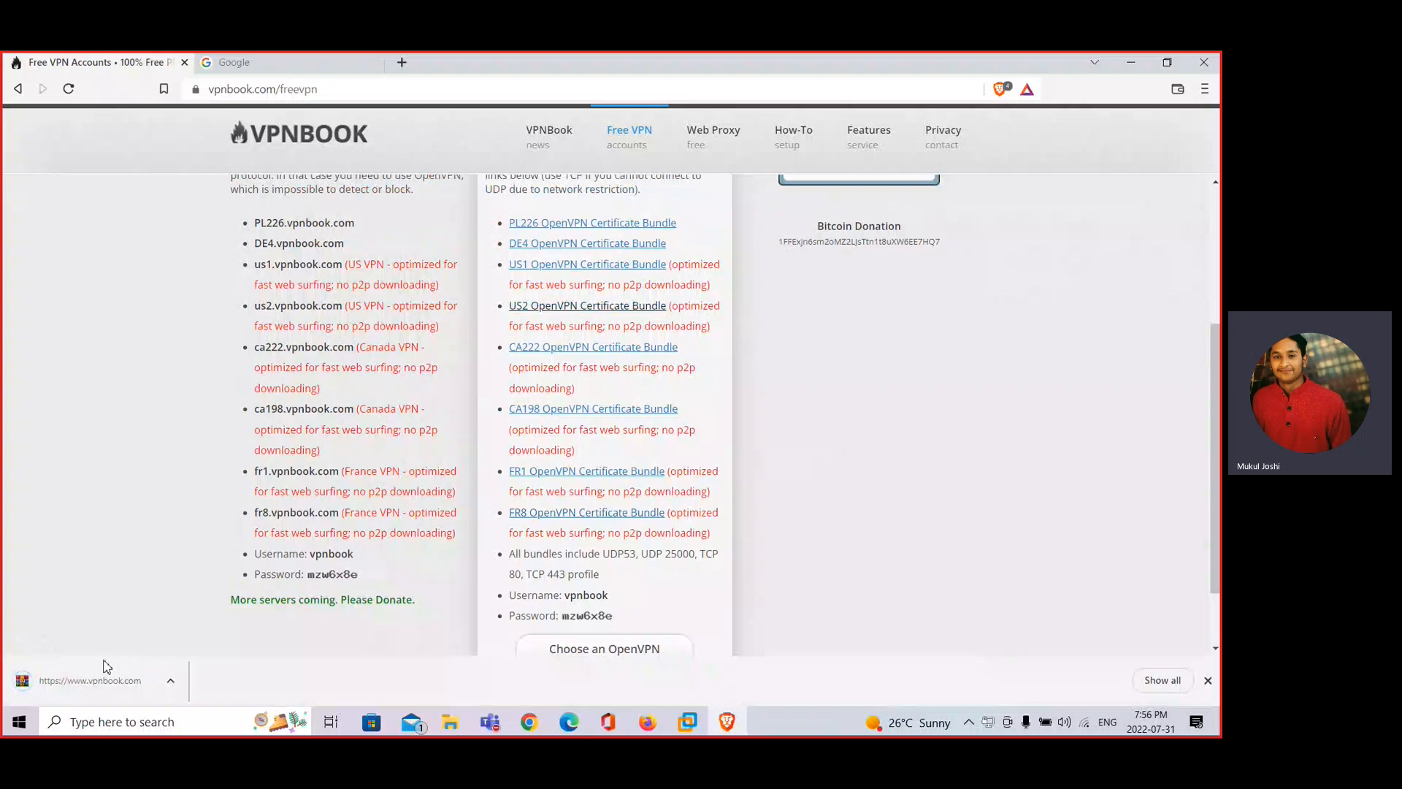
left_click(107, 668)
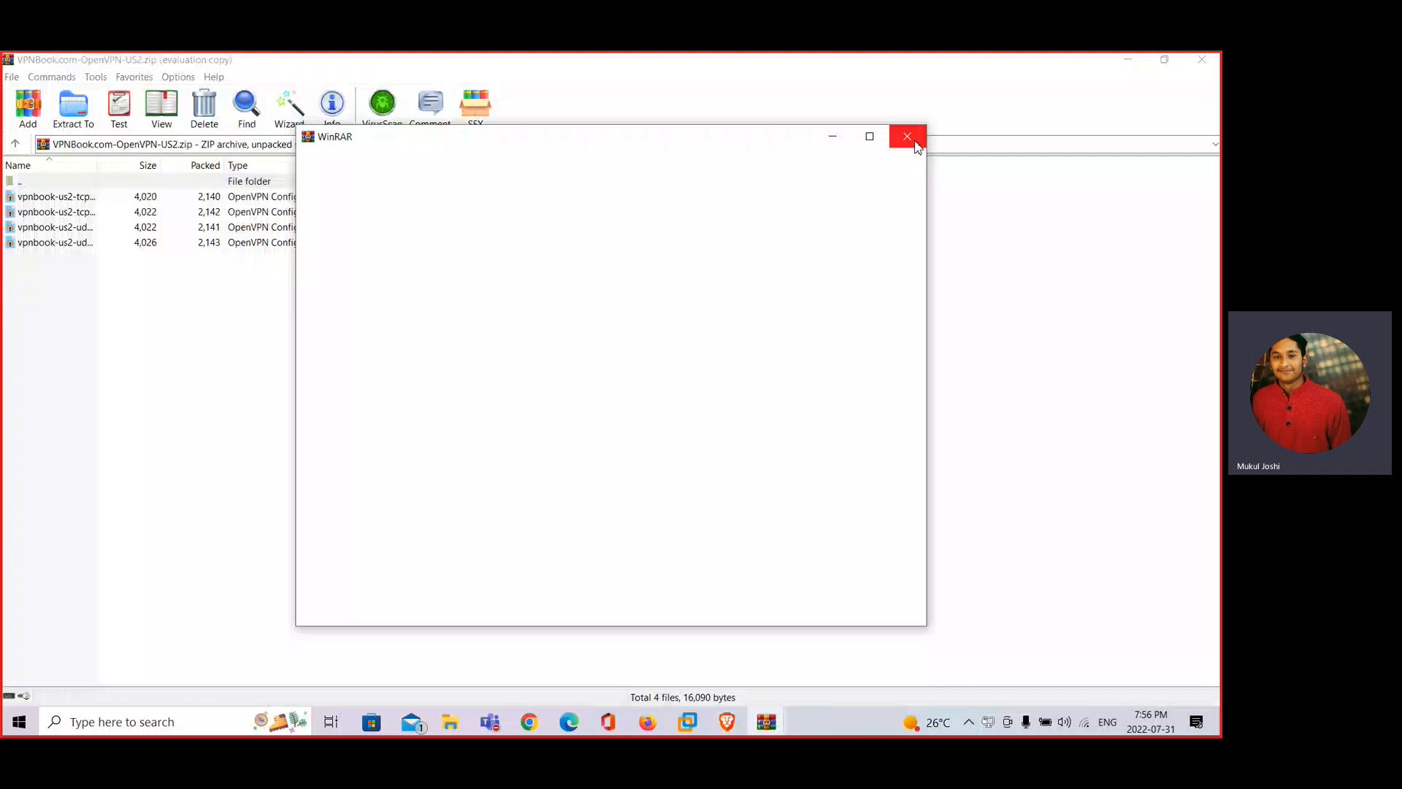
Close the WinRAR reminder and extract the four vpnbook-us2 files to the Desktop
left_click(907, 138)
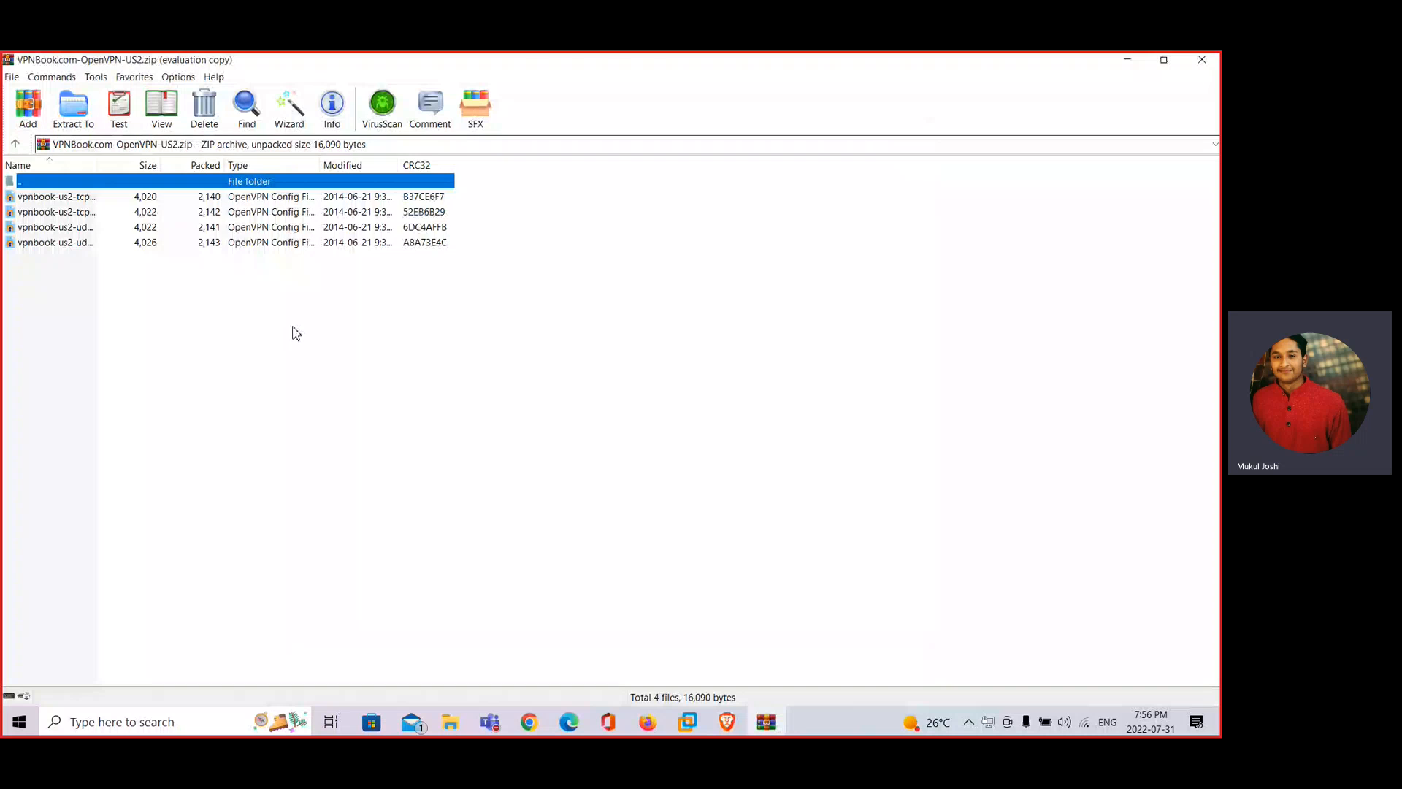
left_click_drag(95, 309, 59, 209)
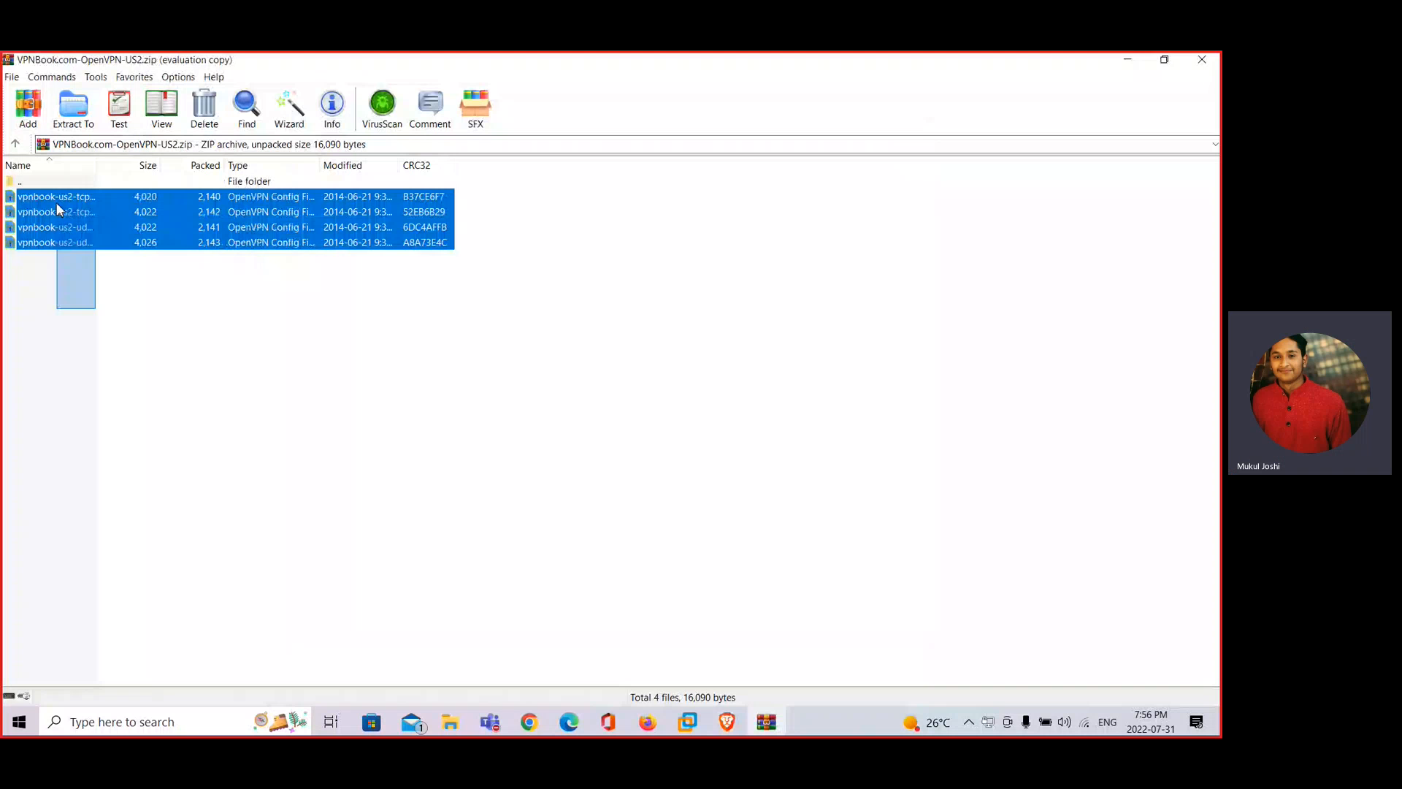
left_click_drag(57, 205, 95, 308)
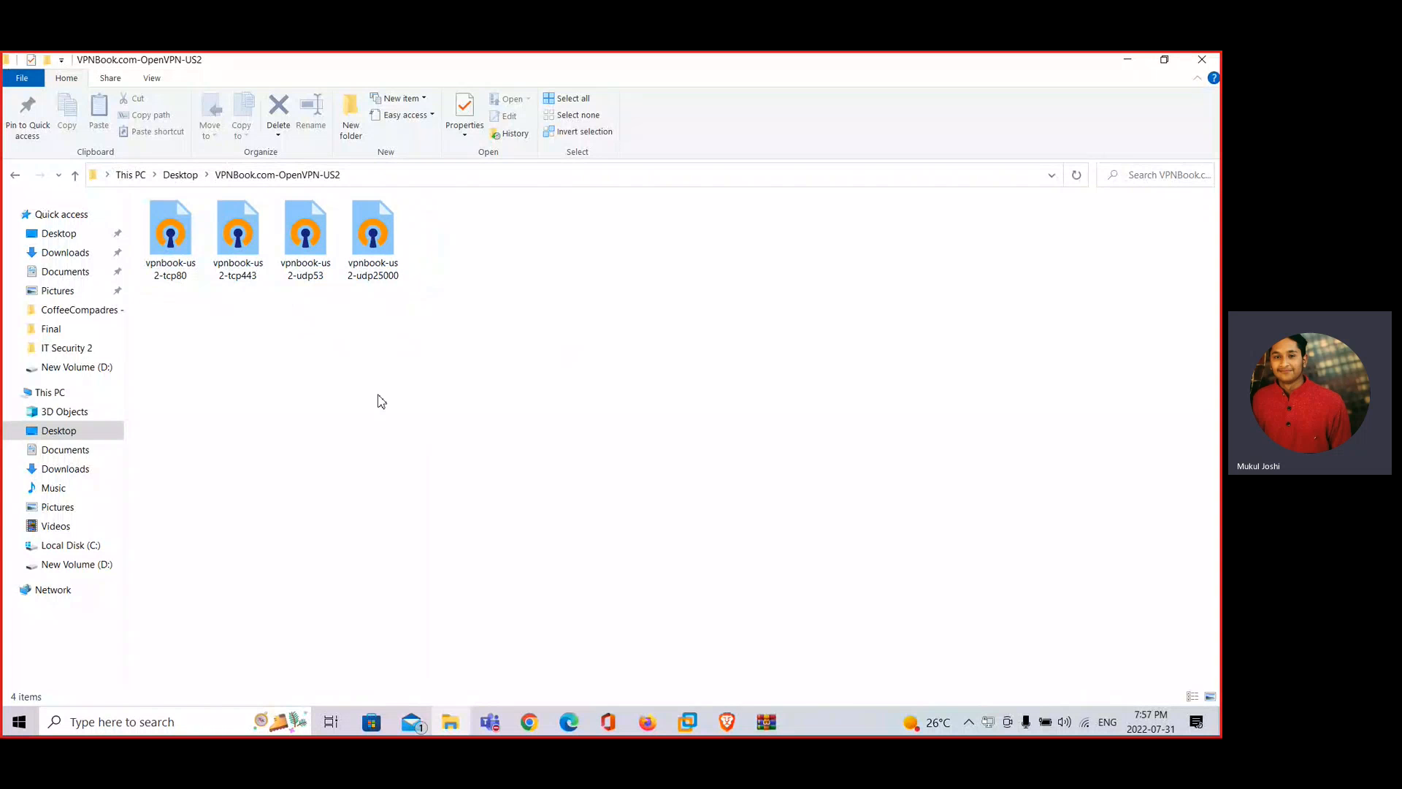
Import vpnbook-us2-tcp80 from the Desktop VPNBook.com-OpenVPN-US2 folder into OpenVPN GUI
right_click(988, 721)
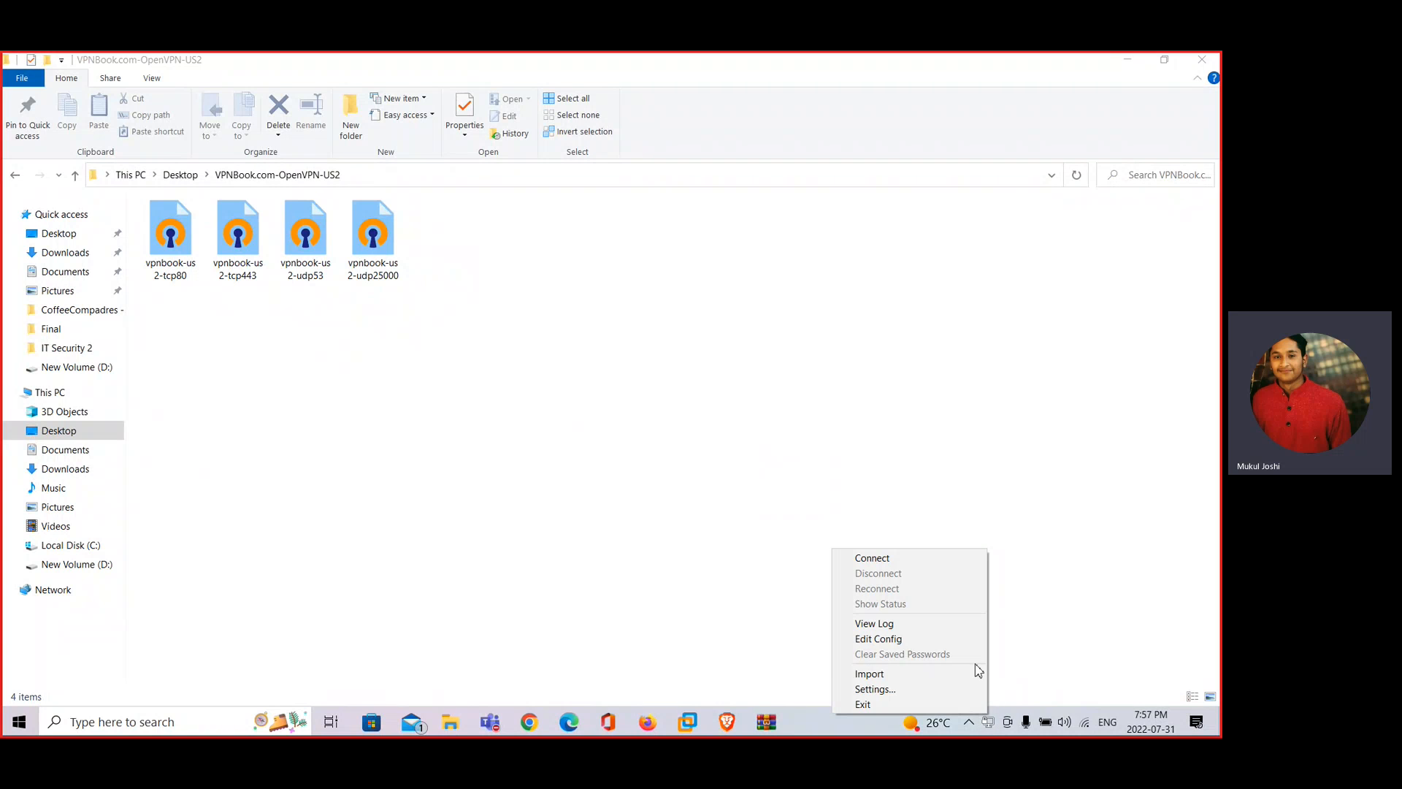
mouse_move(975, 675)
left_click(1023, 679)
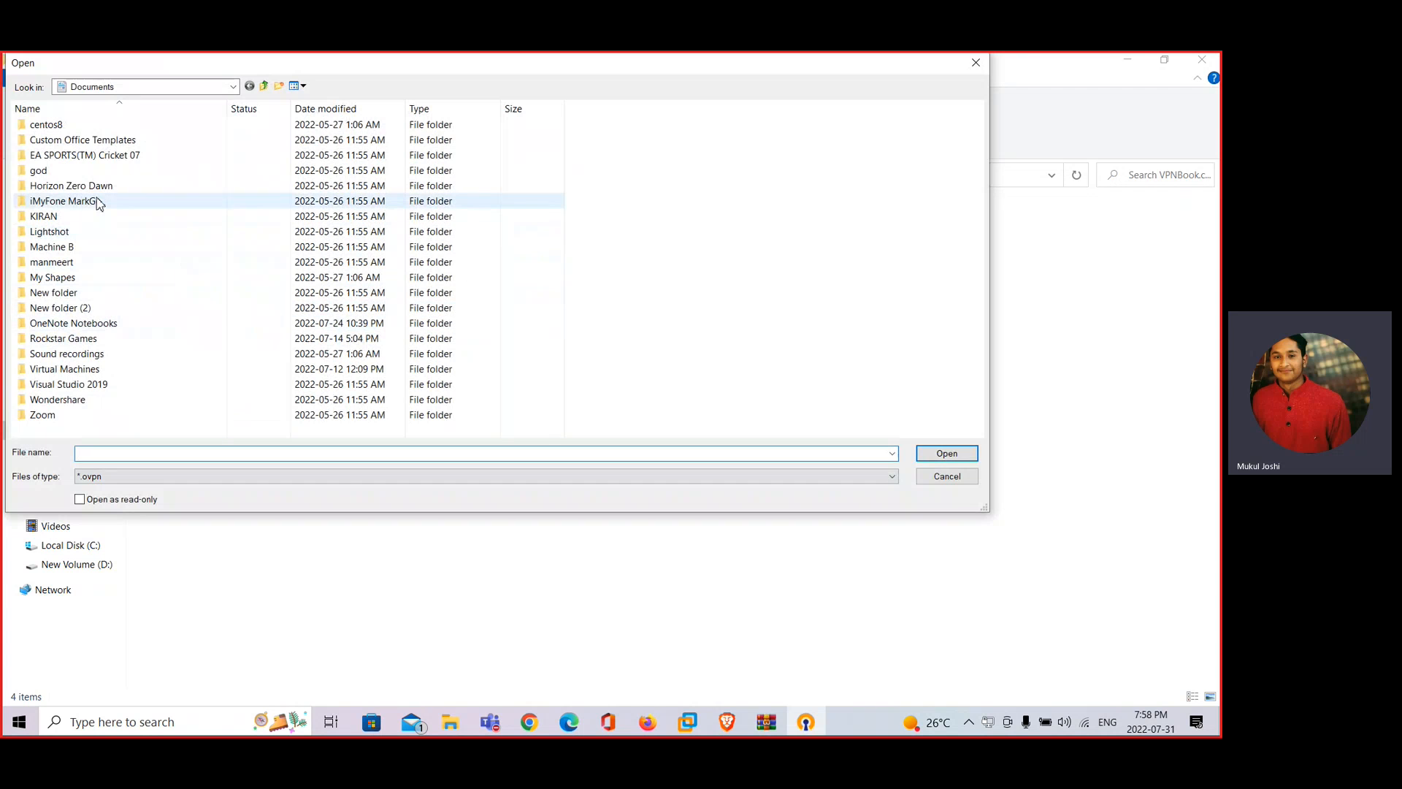
left_click(232, 86)
left_click(95, 117)
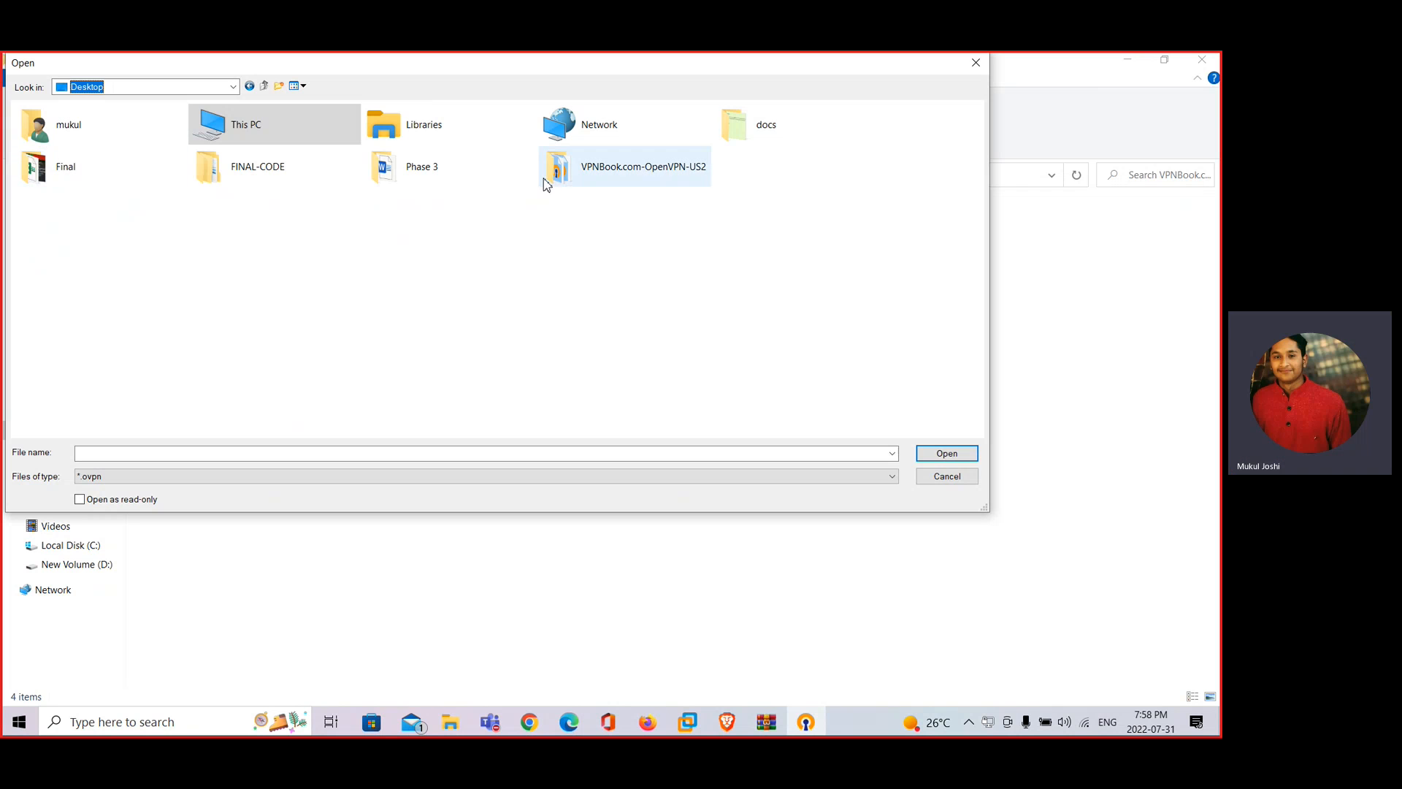
double_click(692, 184)
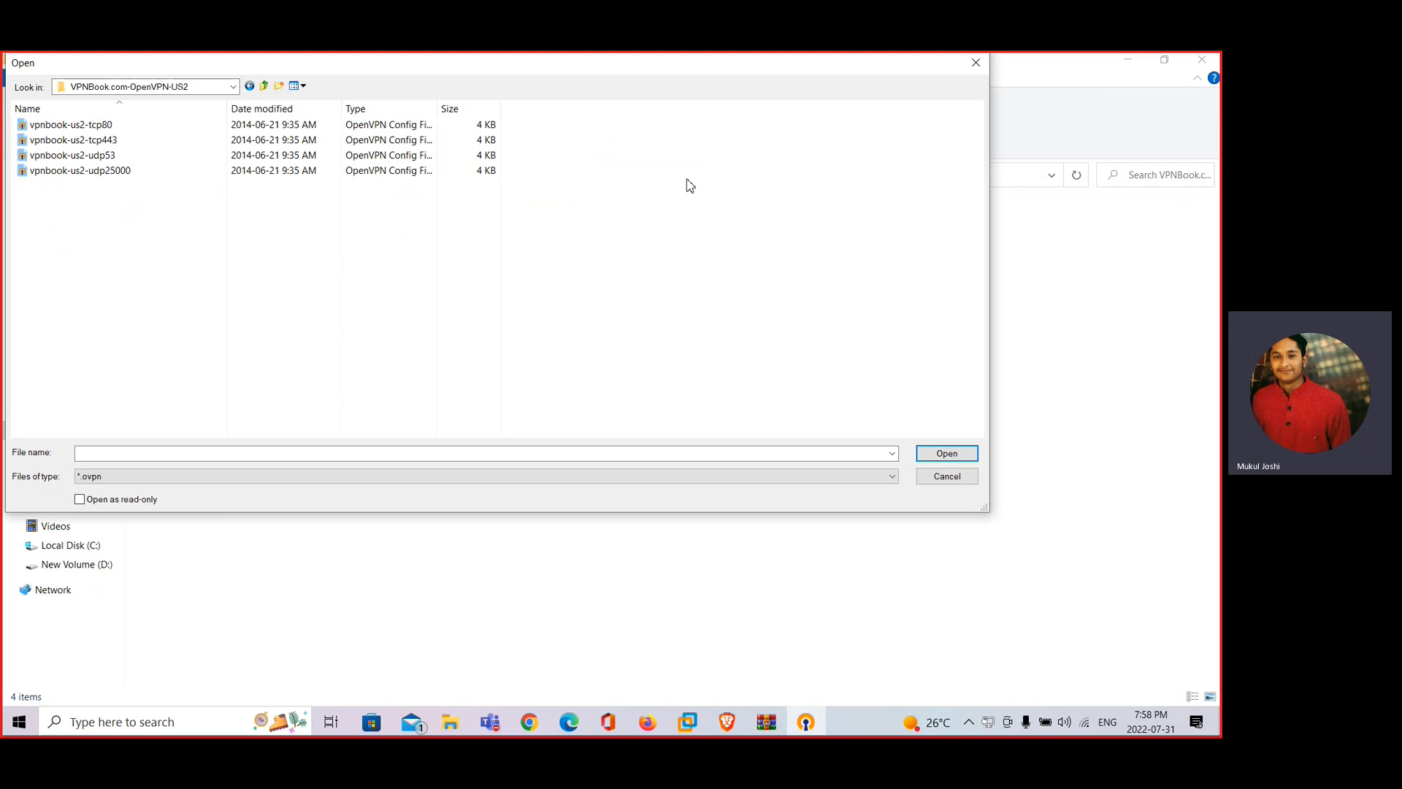
double_click(86, 130)
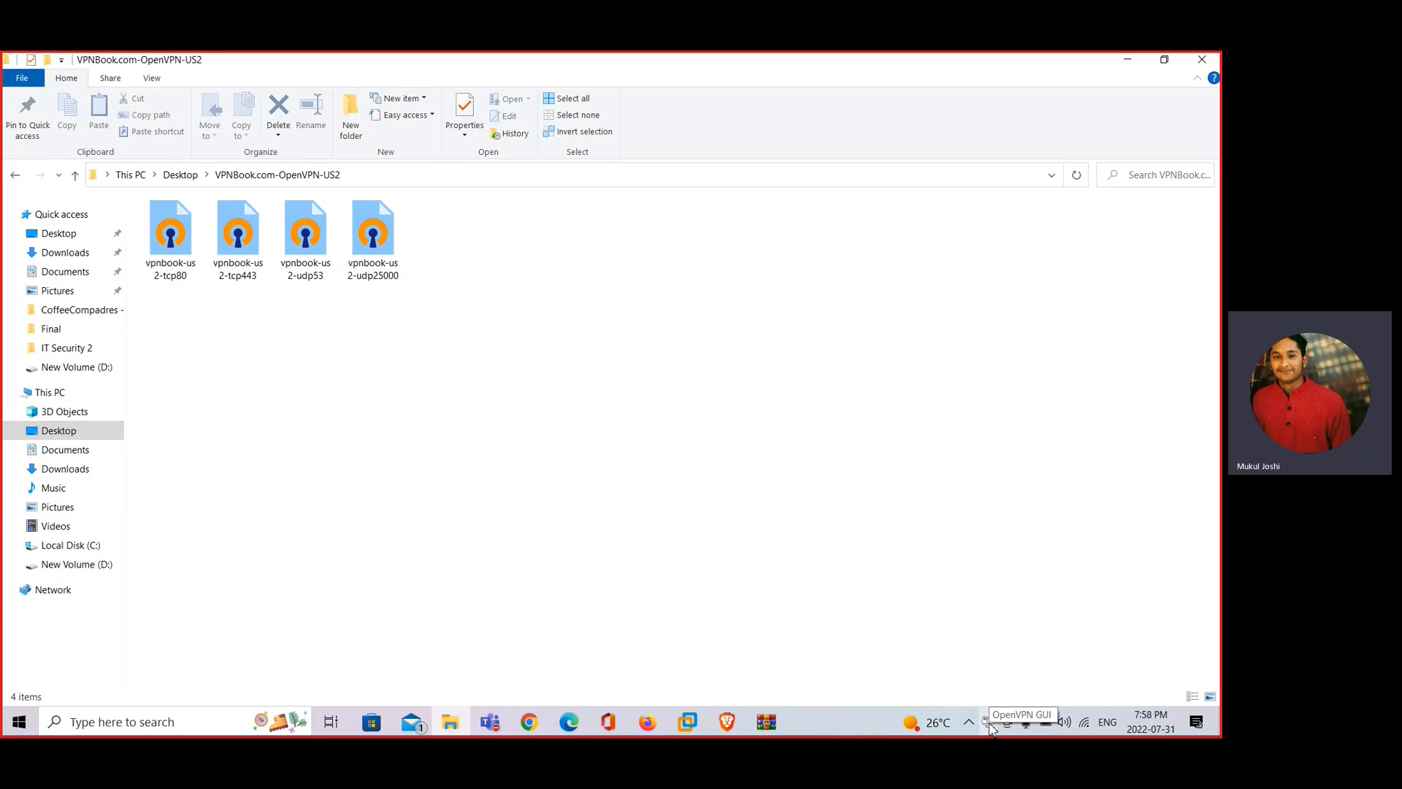
Reopen the OpenVPN GUI tray menu and show the vpnbook-us1-tcp80 submenu
right_click(990, 724)
left_click(990, 724)
right_click(994, 726)
left_click(1003, 491)
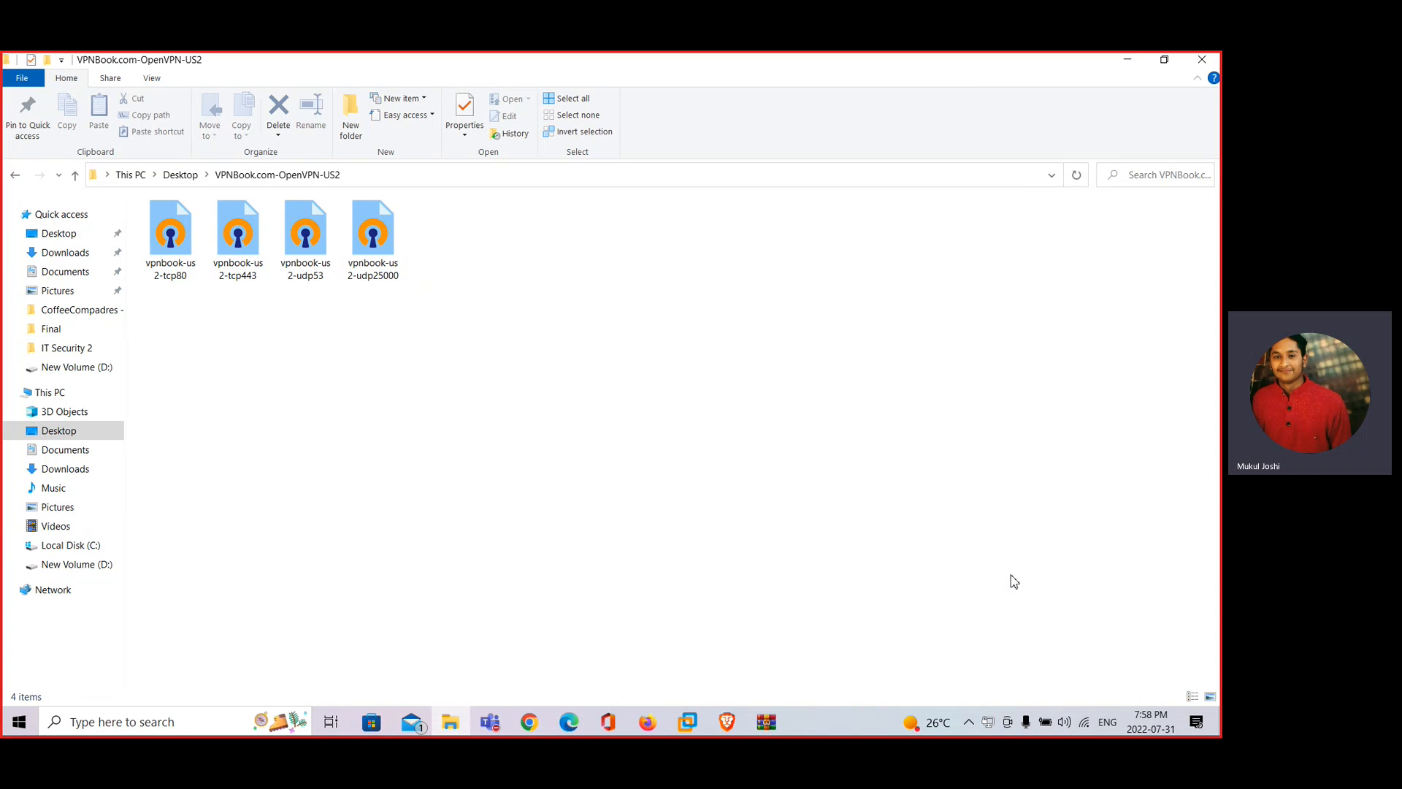
right_click(990, 724)
mouse_move(963, 652)
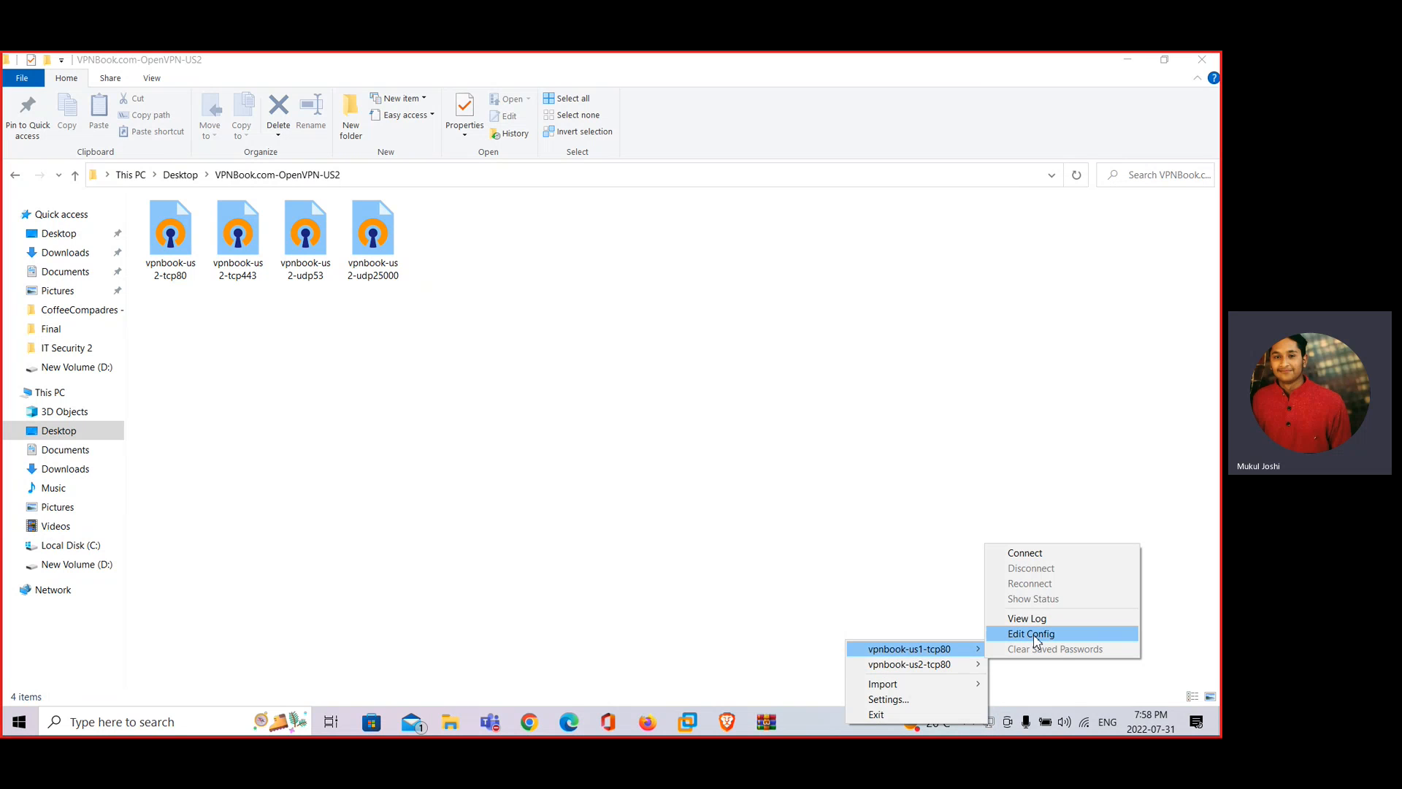
Start connecting to vpnbook-us1-tcp80 and bring up the VPNBook credentials page in Brave
left_click(1061, 561)
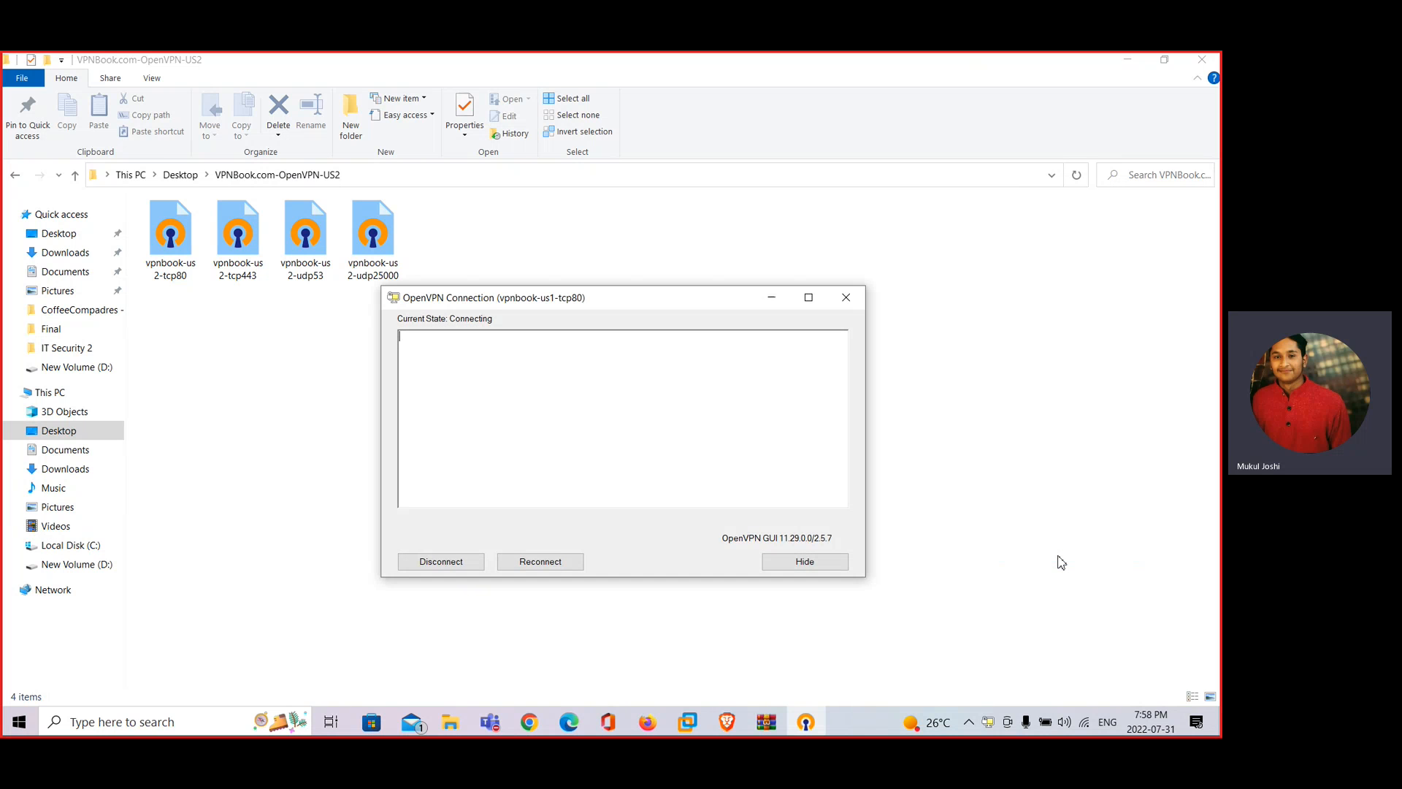
left_click_drag(577, 315, 741, 381)
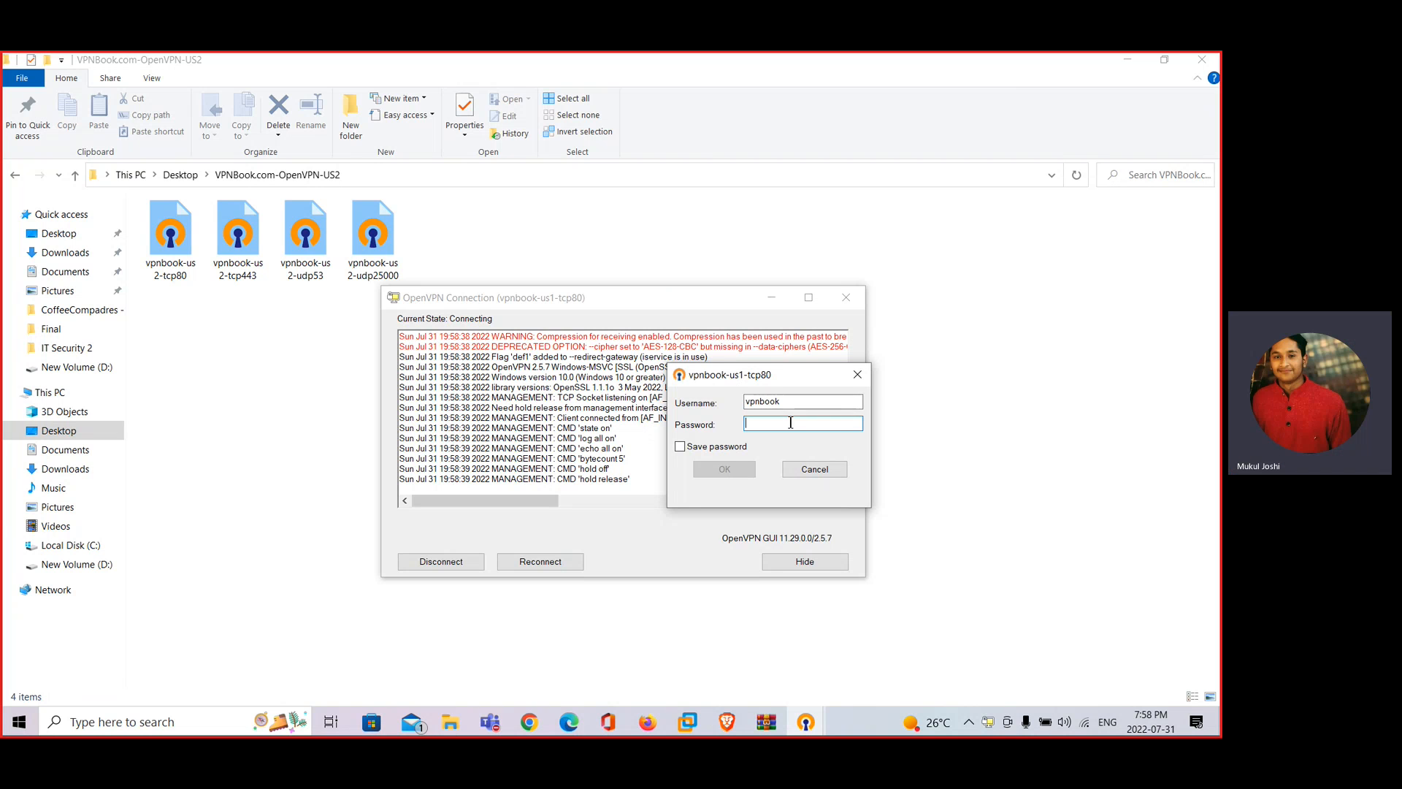
left_click(723, 721)
left_click(284, 59)
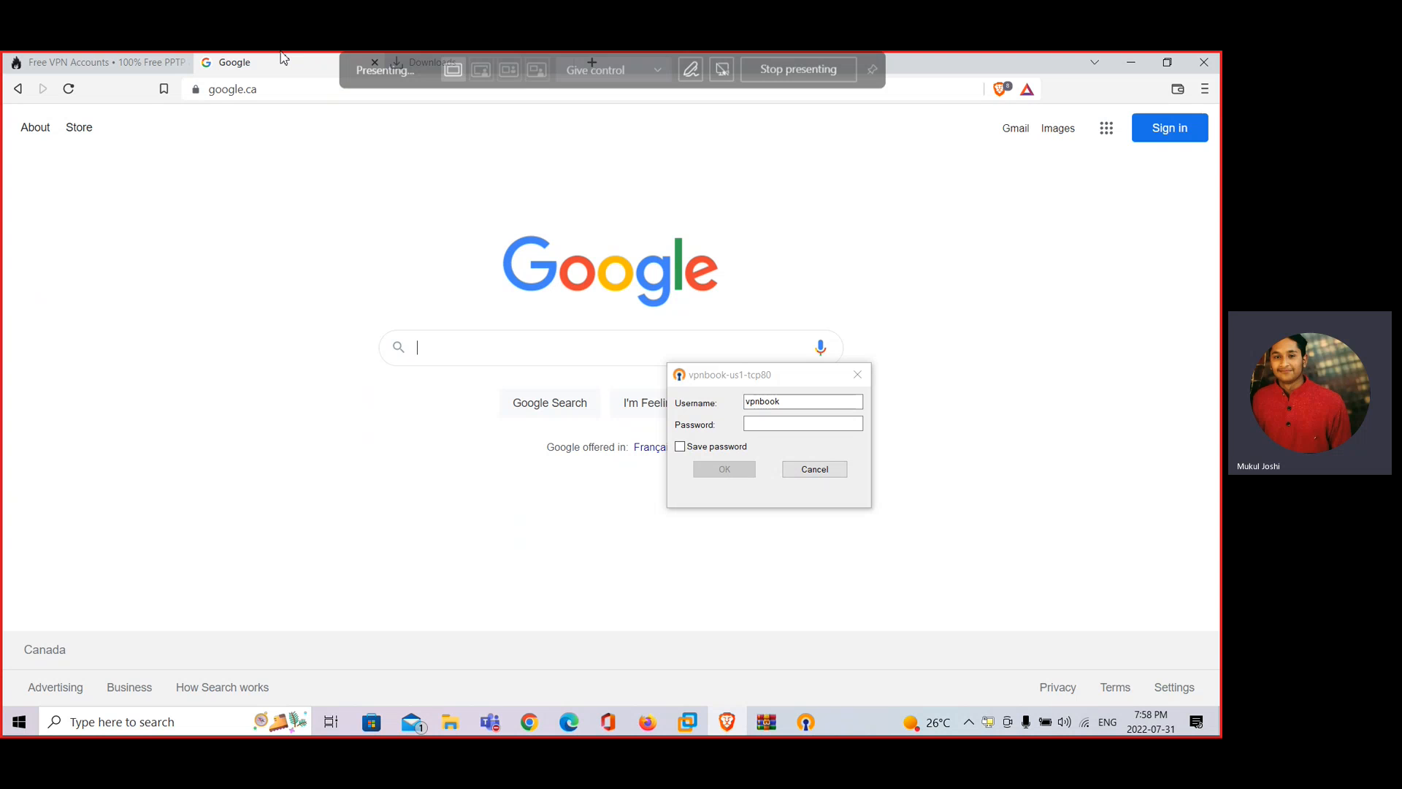
left_click(139, 62)
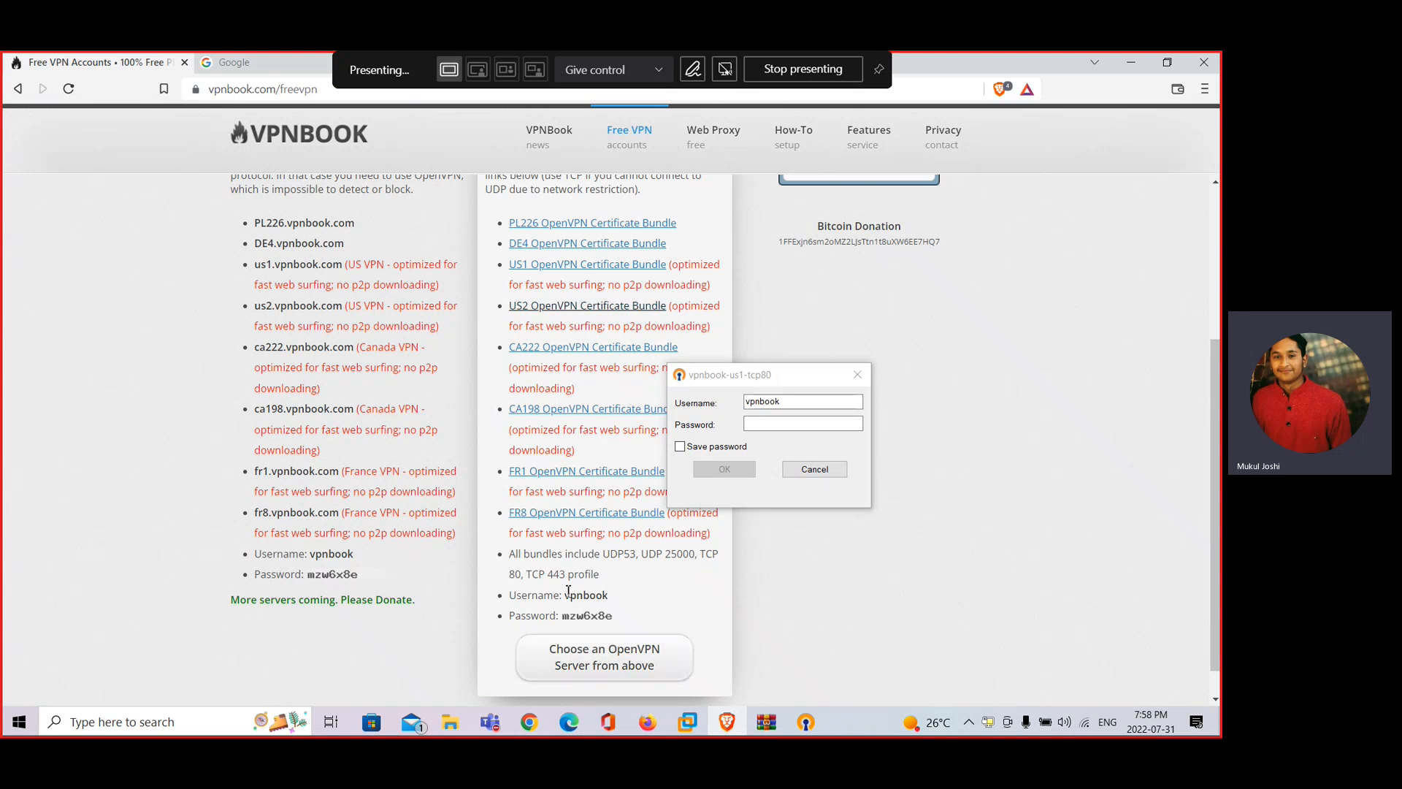
Enter the VPNBook password shown on the page into the login prompt and submit it
left_click(764, 424)
type("m")
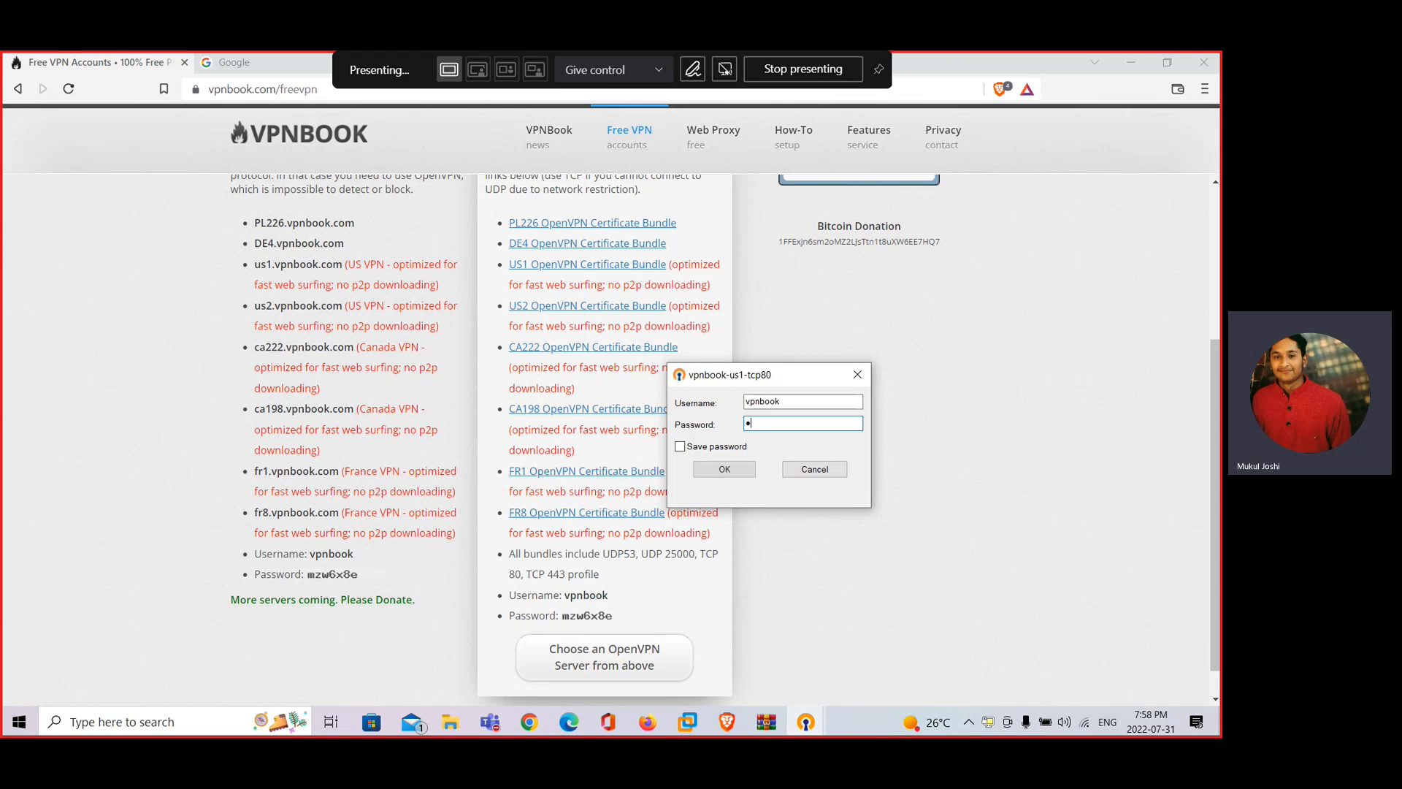
type("zw")
type("6x8e")
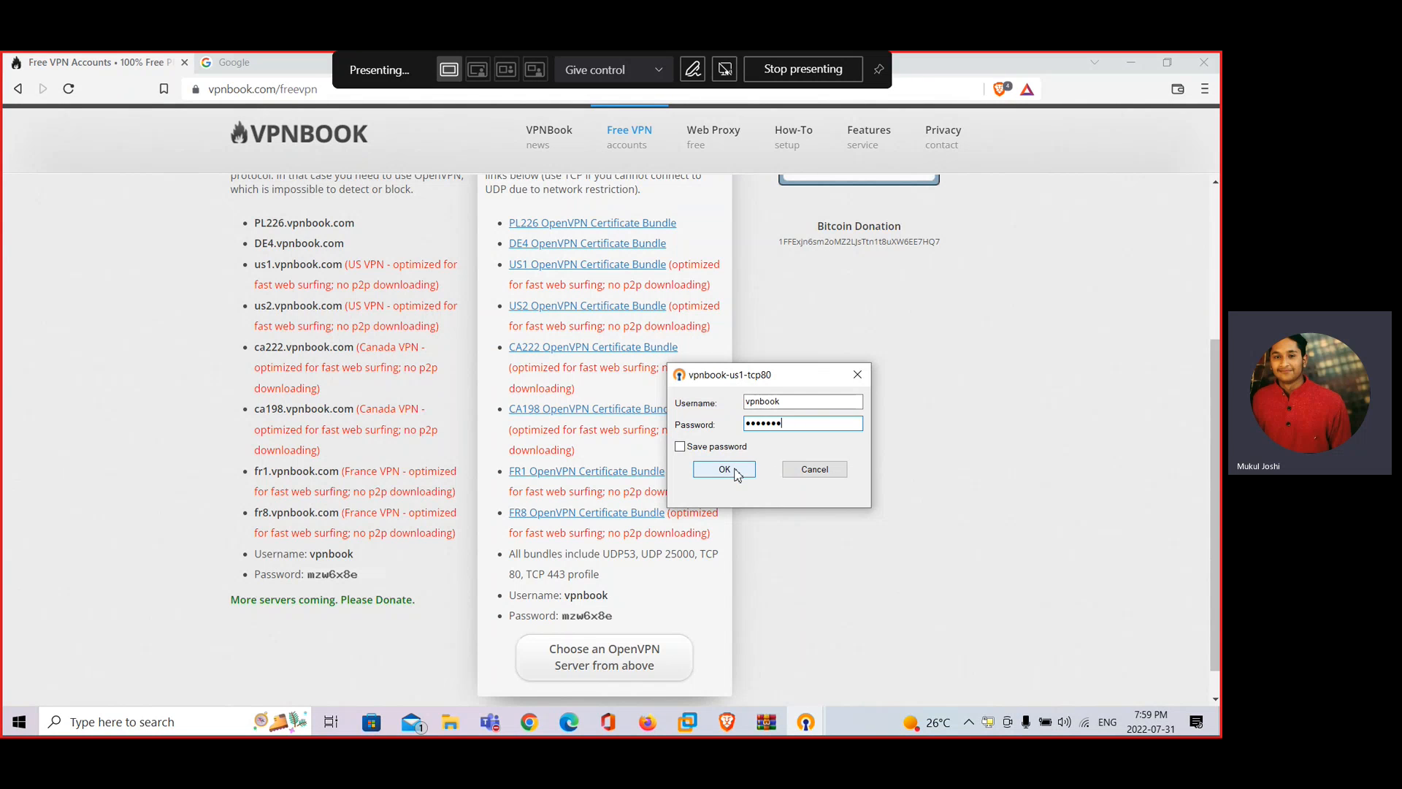
left_click(738, 472)
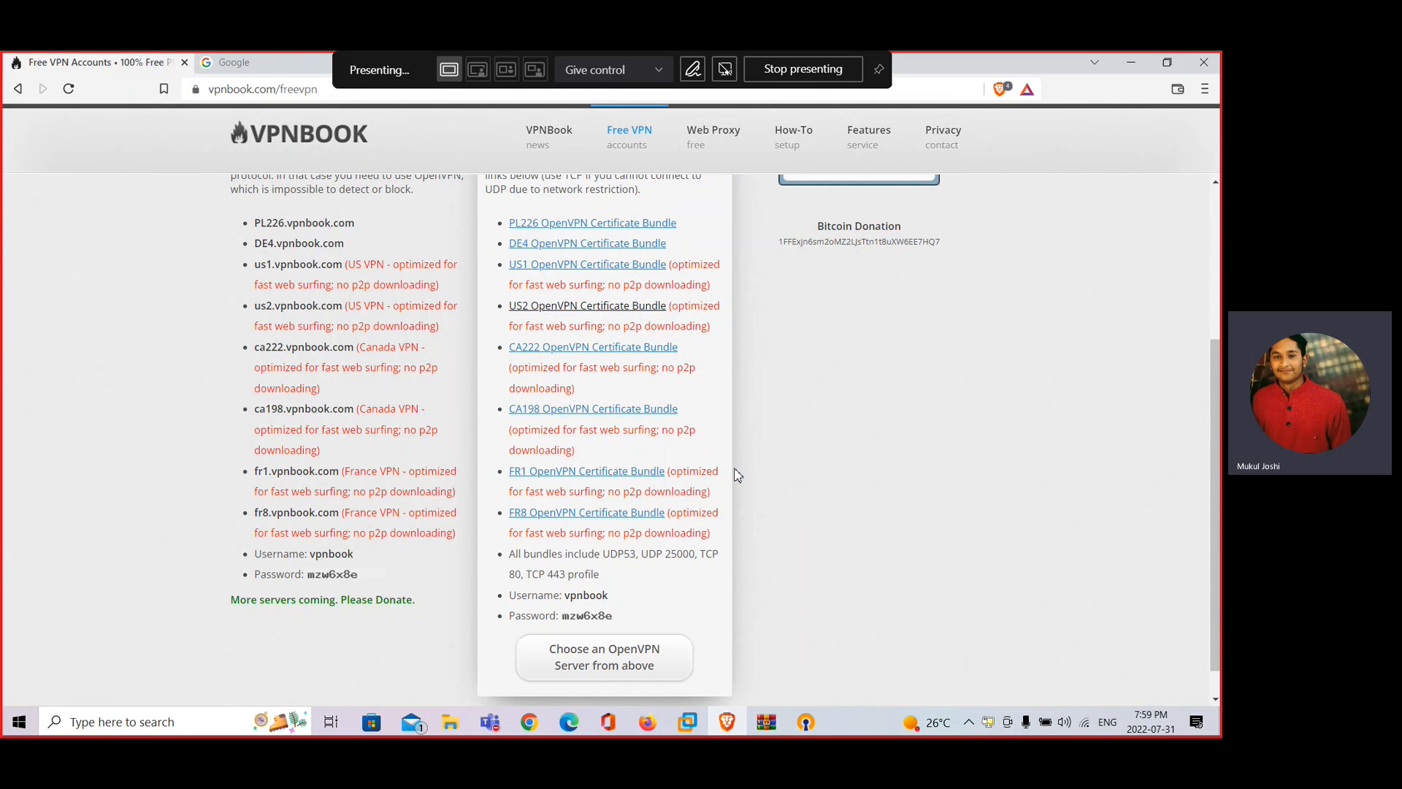
left_click(991, 724)
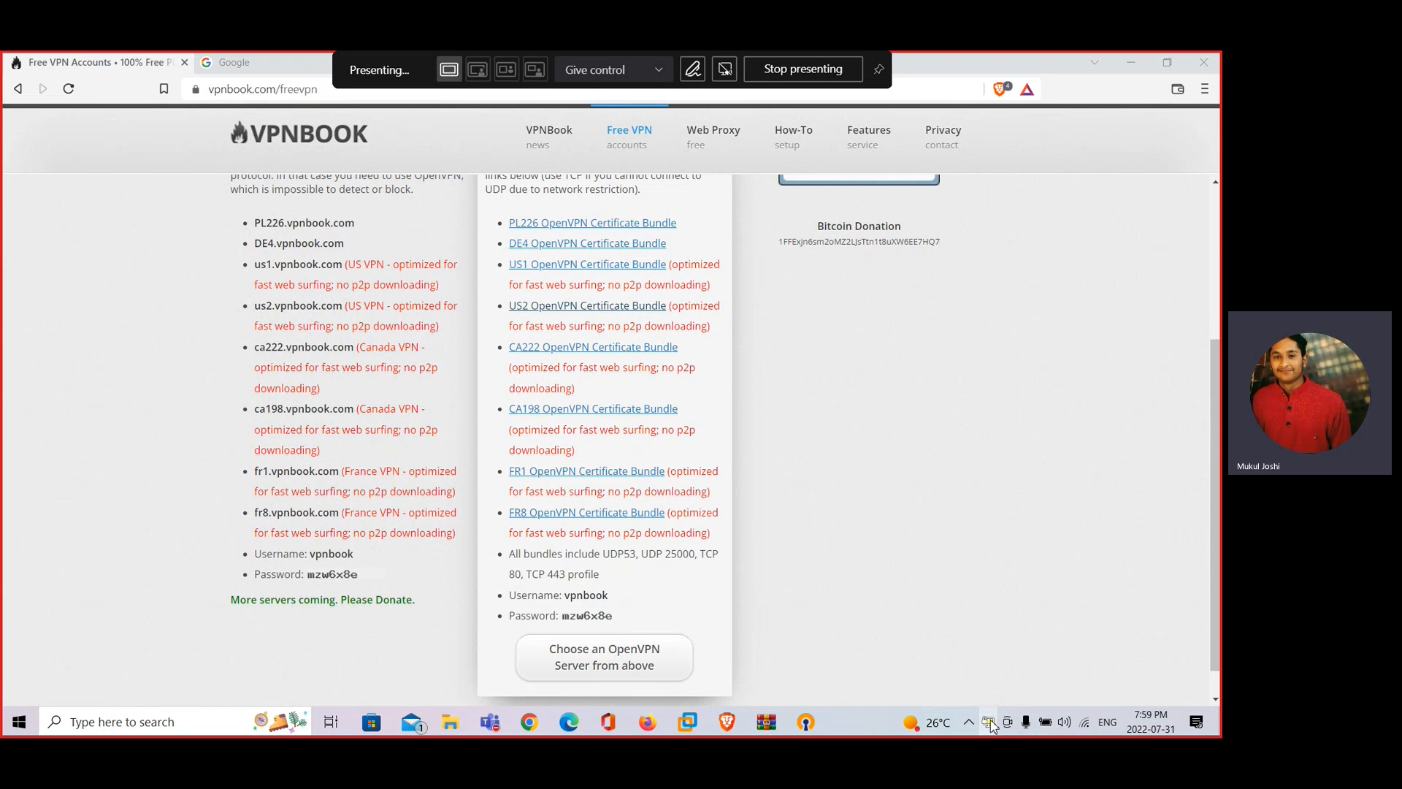
Check the config folder on the Advanced tab of OpenVPN GUI settings, then close settings
right_click(990, 724)
left_click(1005, 556)
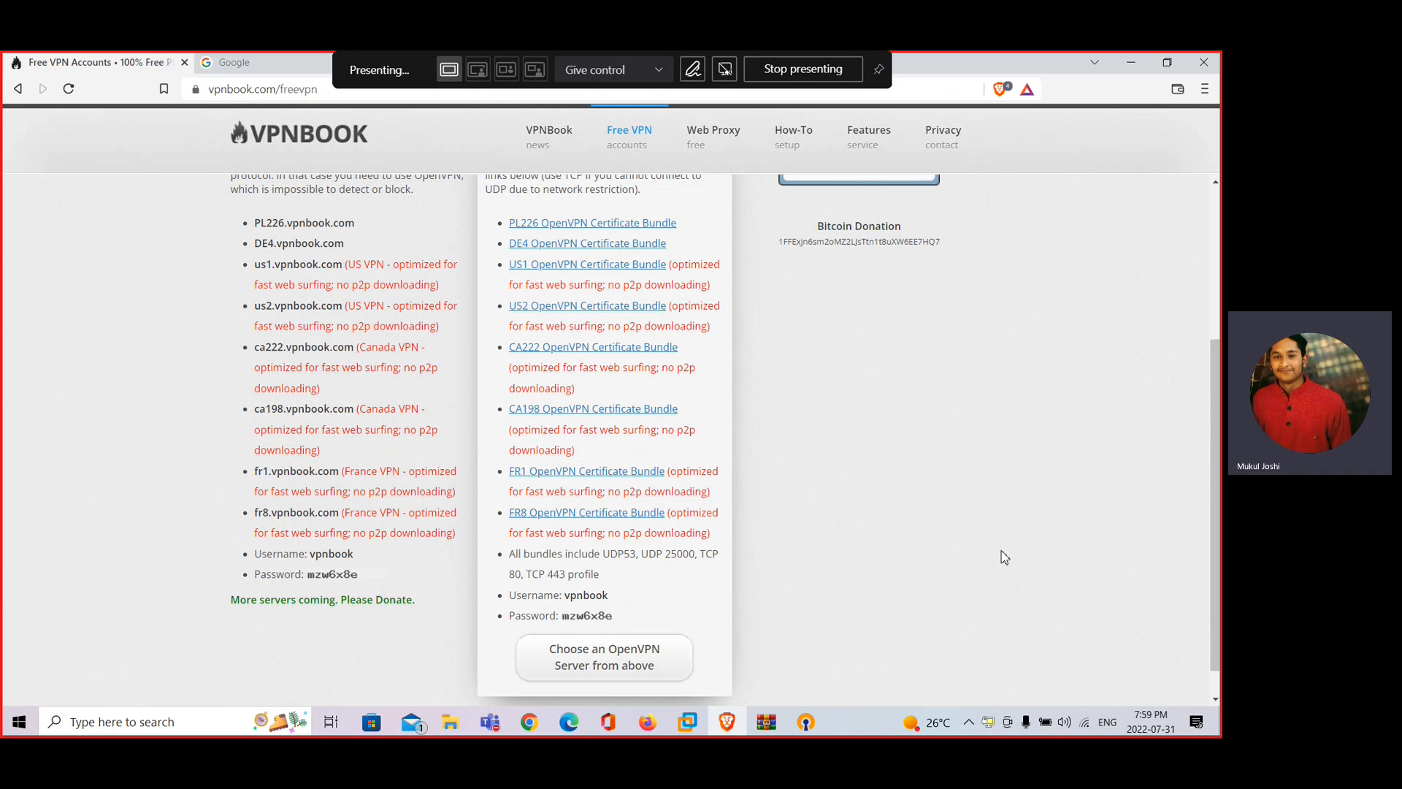
right_click(989, 723)
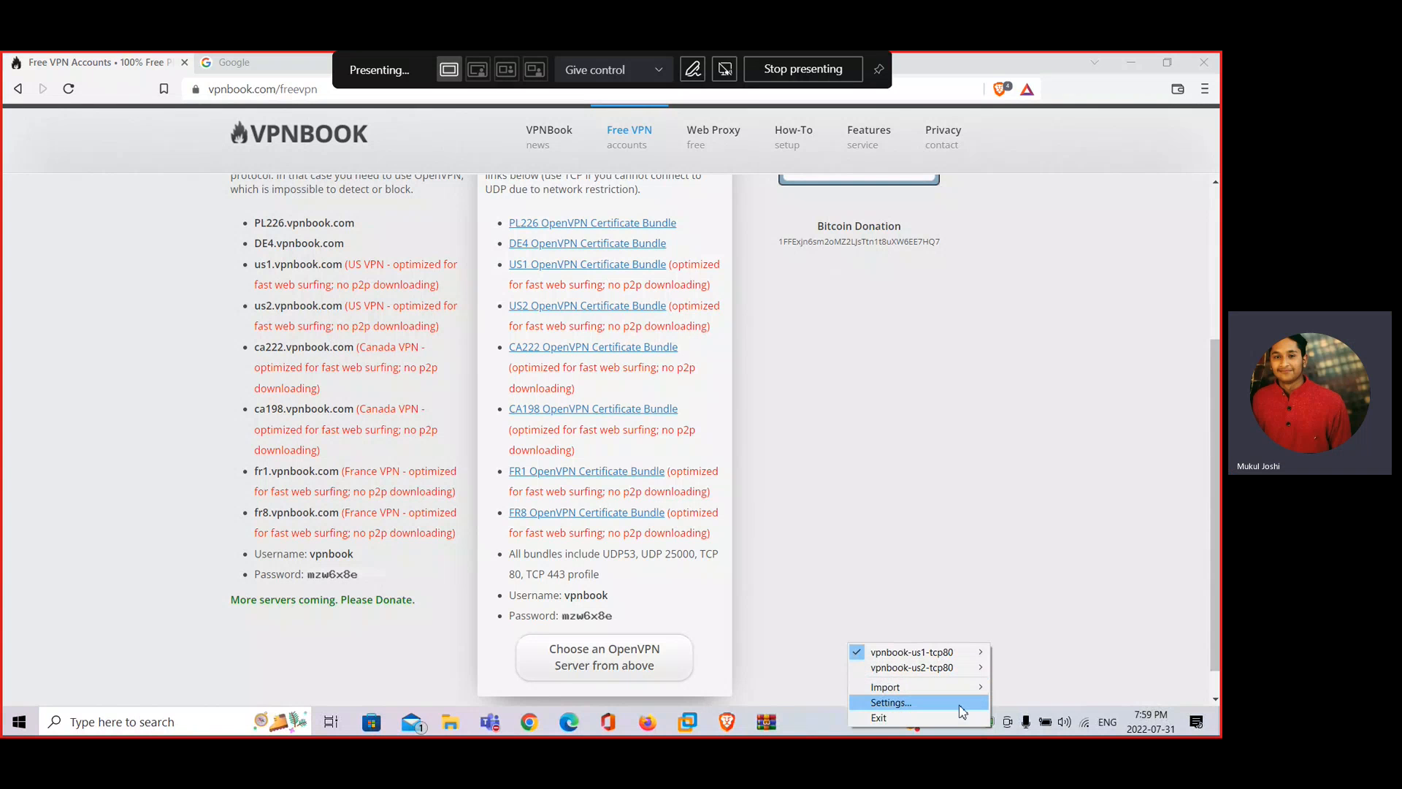
left_click(962, 704)
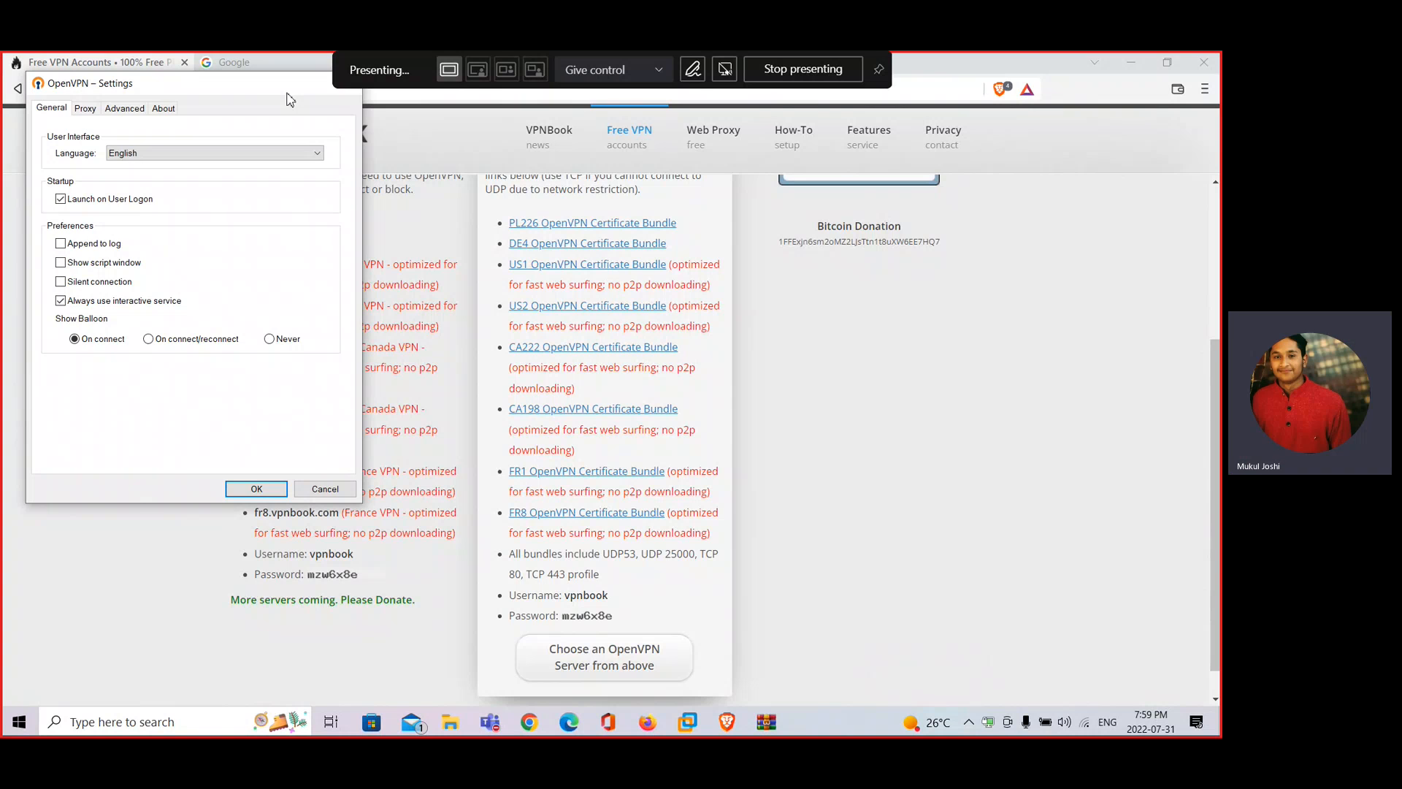
left_click(126, 109)
left_click_drag(186, 90, 164, 168)
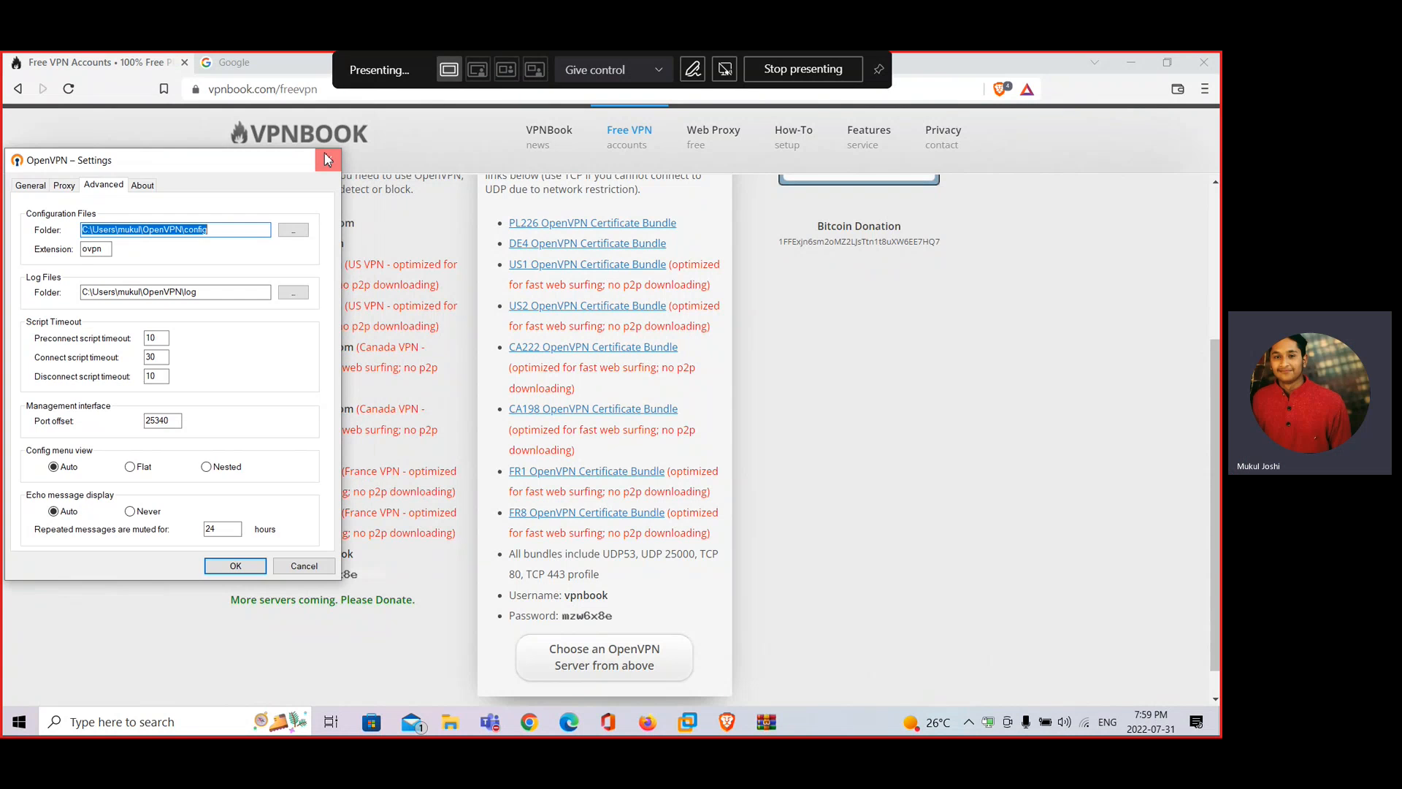
left_click(328, 158)
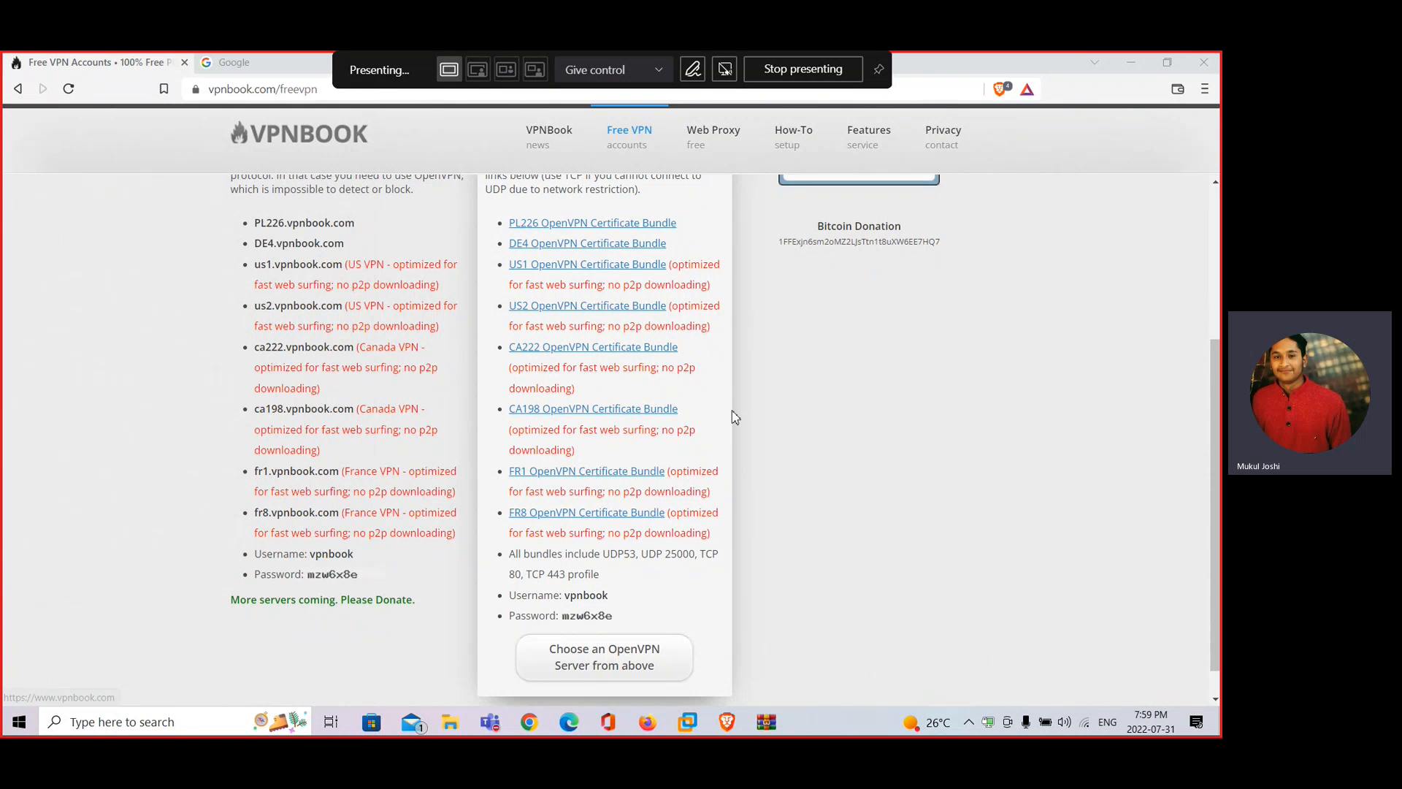
Show the vpnbook-us1-tcp80 status window confirming Connected with IP 10.12.0.30
right_click(991, 725)
mouse_move(906, 649)
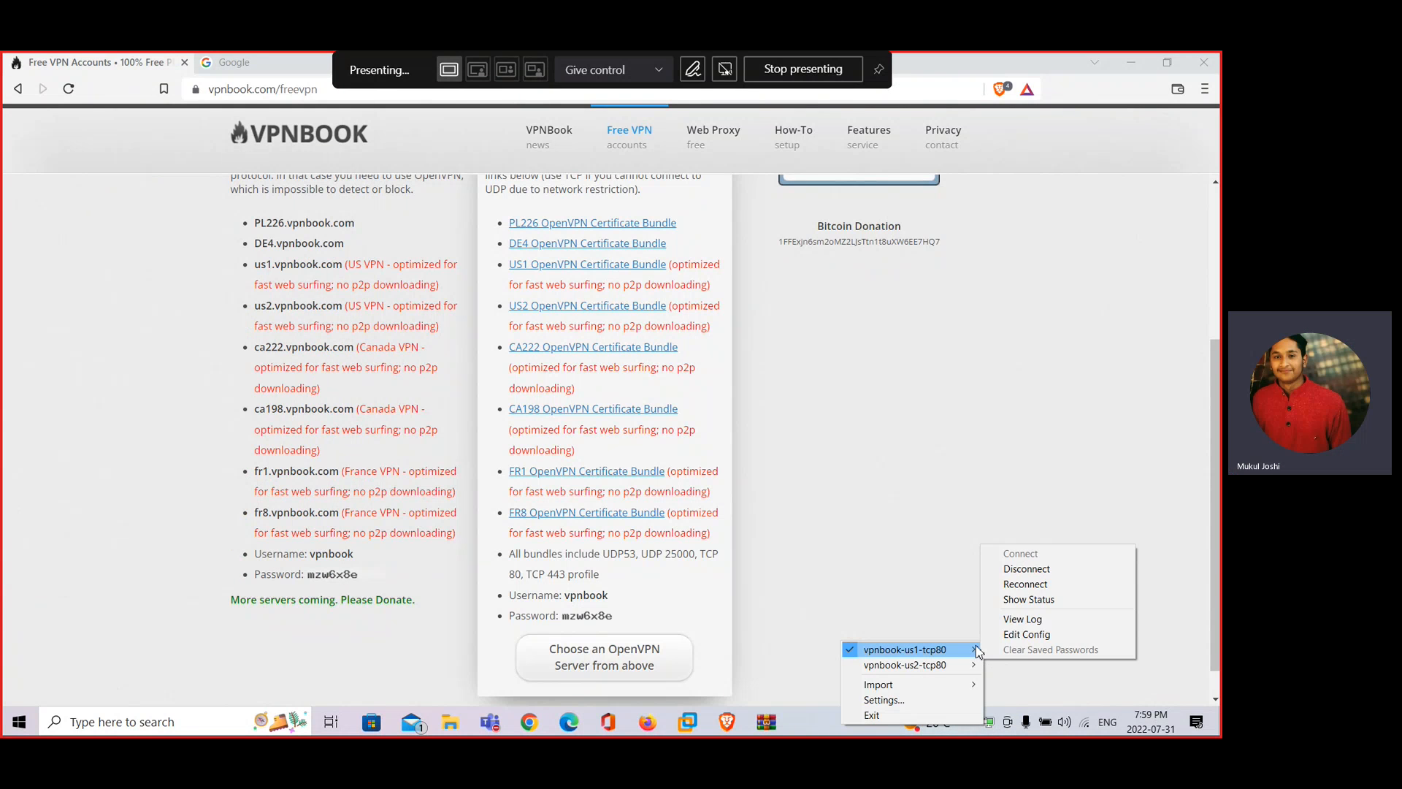
left_click(1040, 600)
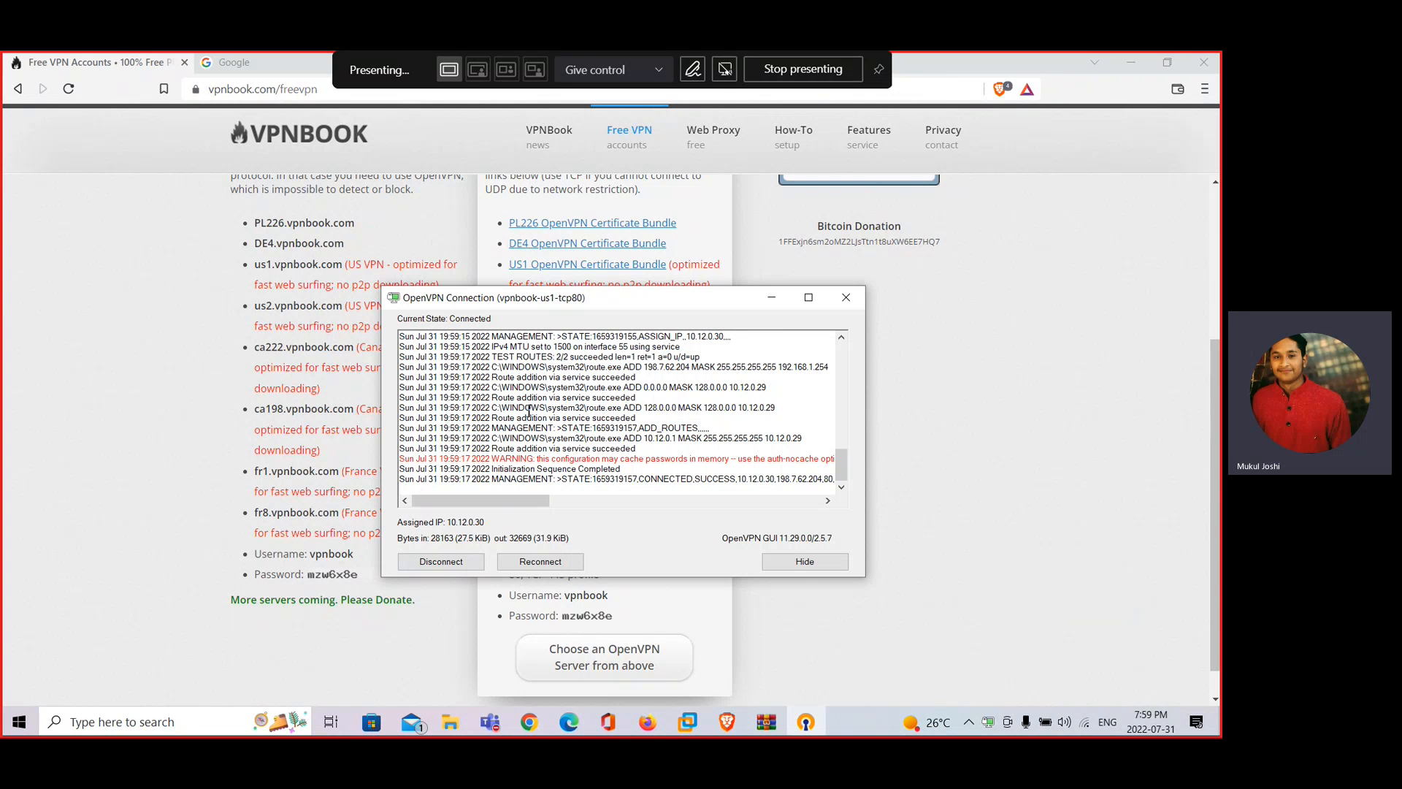
left_click_drag(546, 503, 639, 504)
left_click_drag(464, 480, 582, 480)
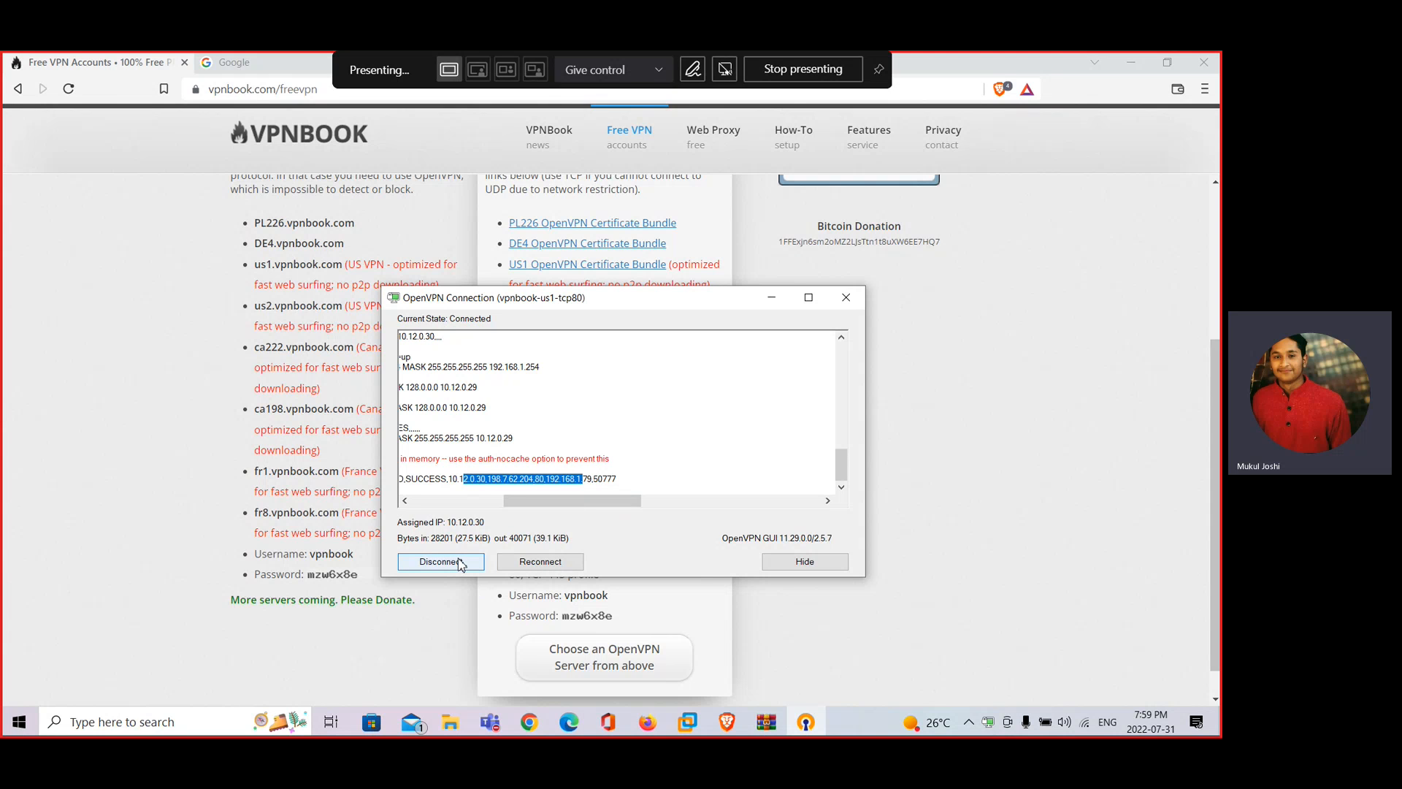
Bring the Teams meeting window forward and open its extra options to stop recording
left_click(490, 723)
left_click(542, 641)
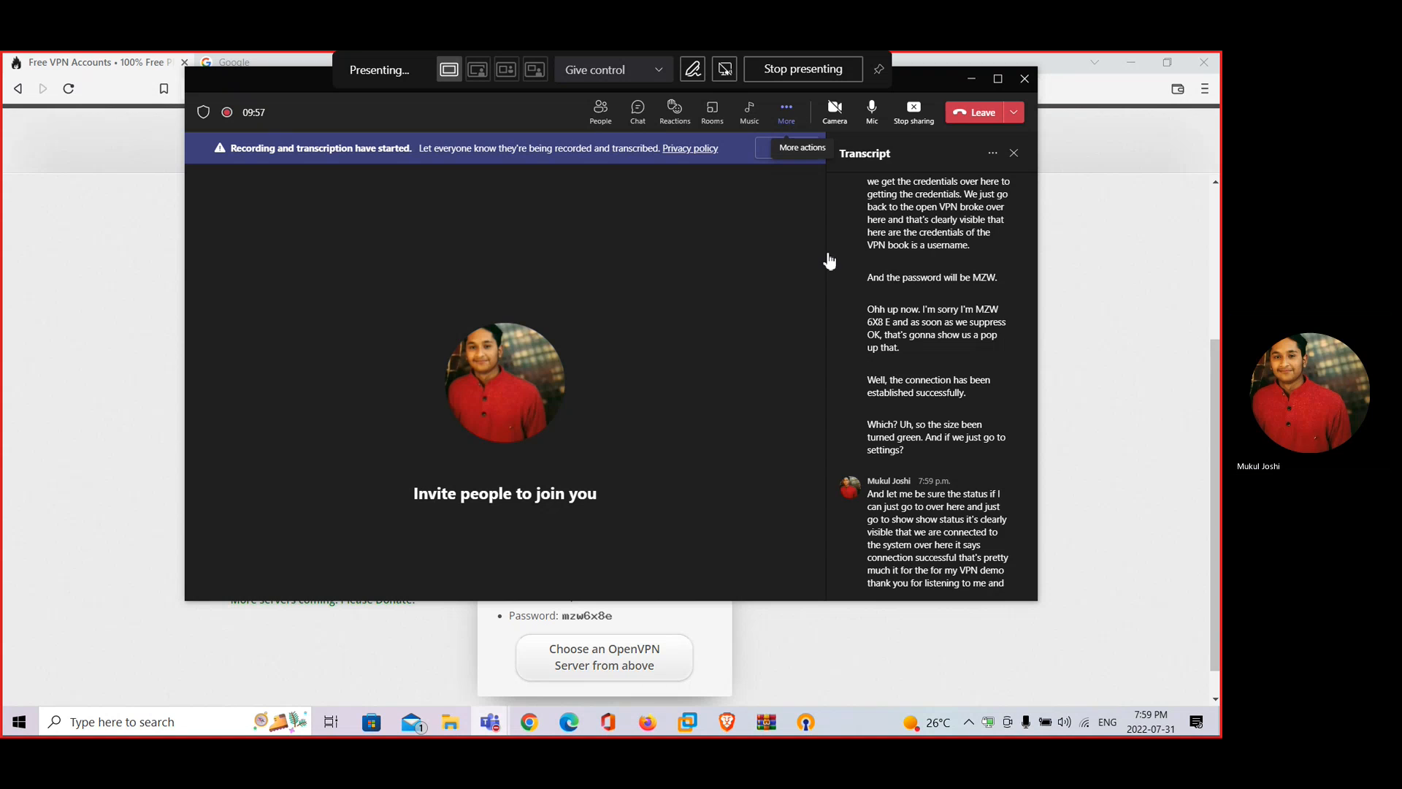
left_click(786, 110)
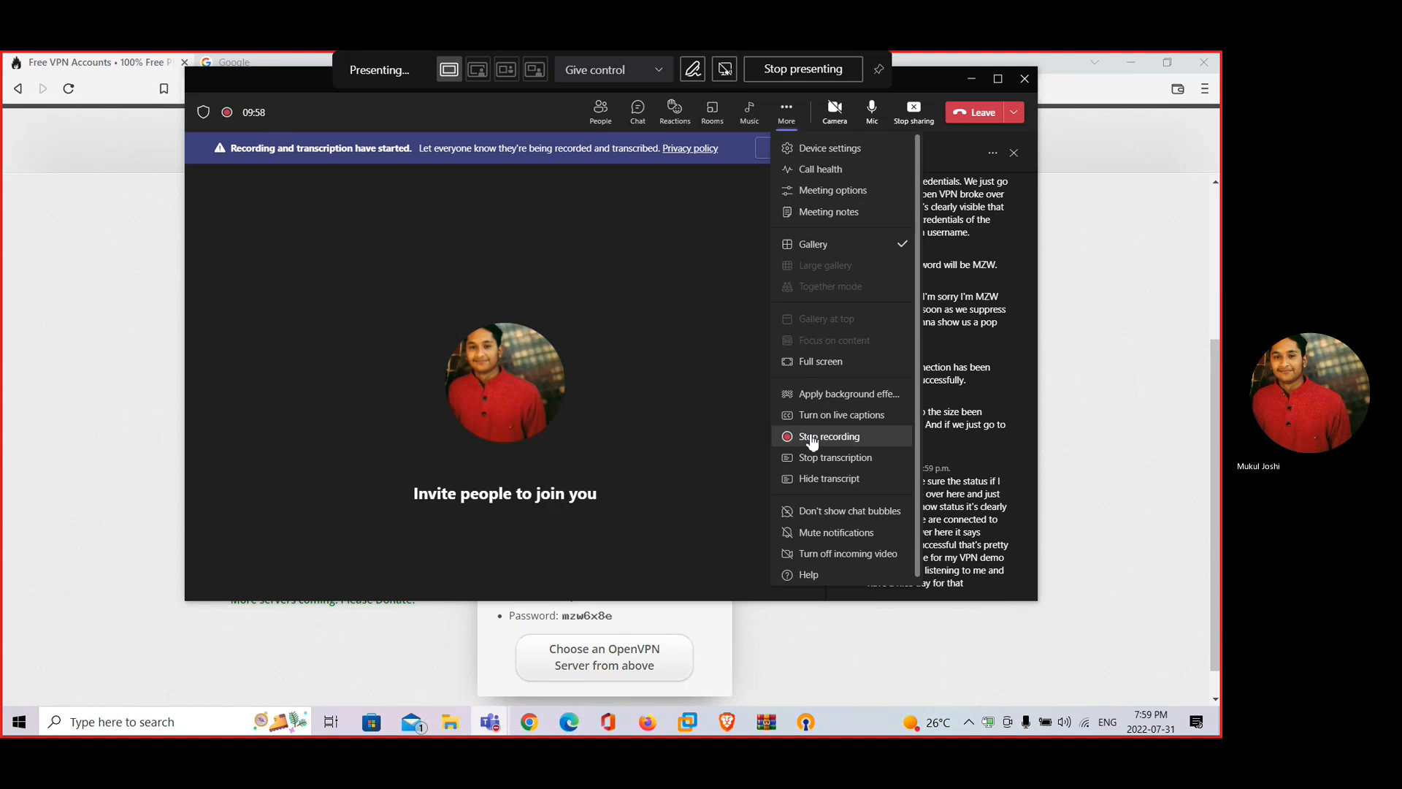